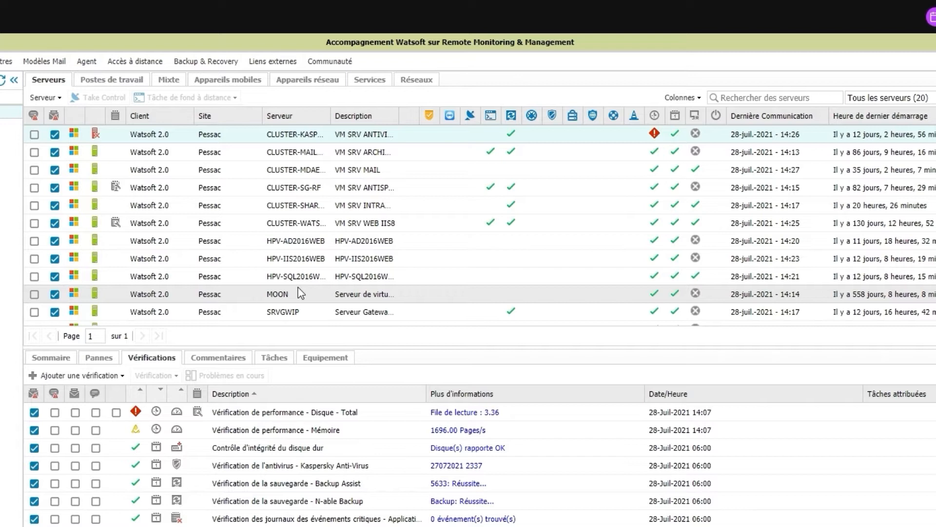
- Show the checks of the server HPV-AD2016WEB, and those of the workstation ADM-OB
{"action": "left_click", "coordinate": [202, 242]}
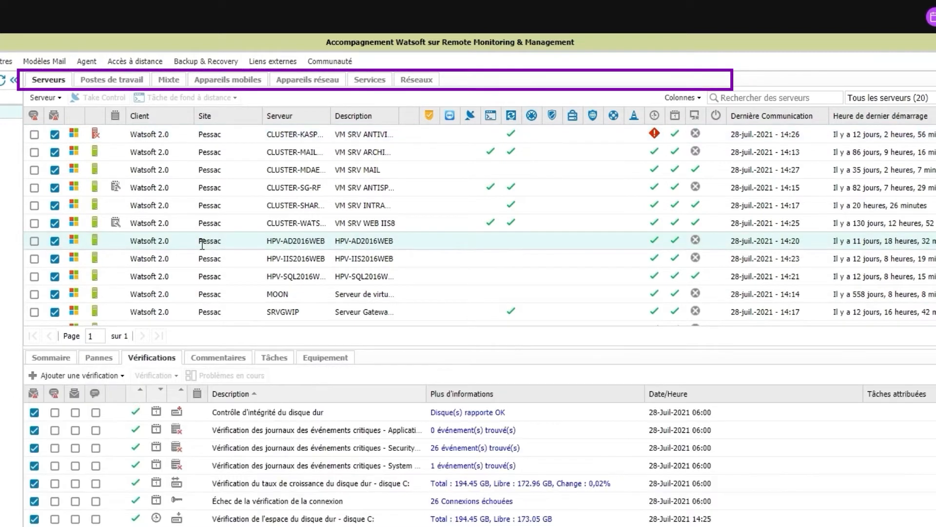
{"action": "left_click", "coordinate": [130, 83]}
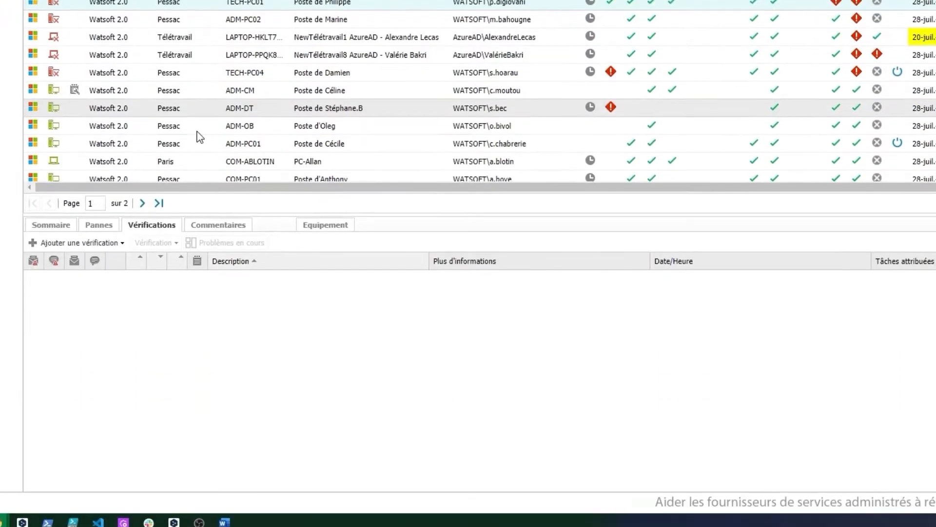
{"action": "left_click", "coordinate": [199, 265]}
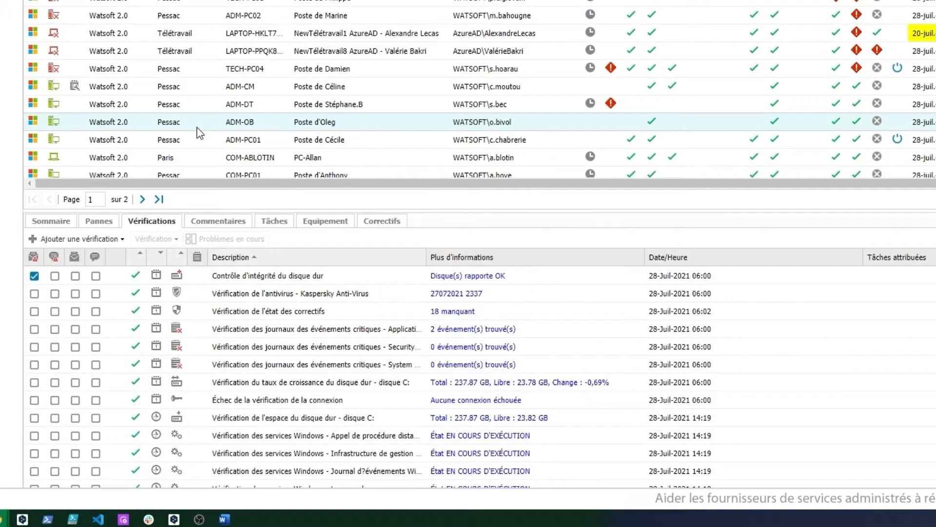
- Review the ADM-OB workstation's summary, its checks and its list of installed software
{"action": "left_click", "coordinate": [61, 227]}
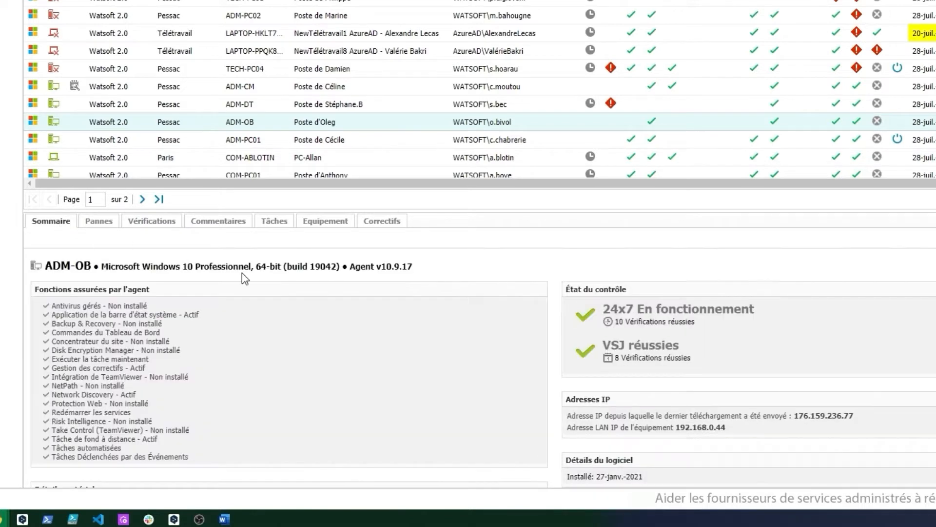
{"action": "left_click", "coordinate": [161, 223]}
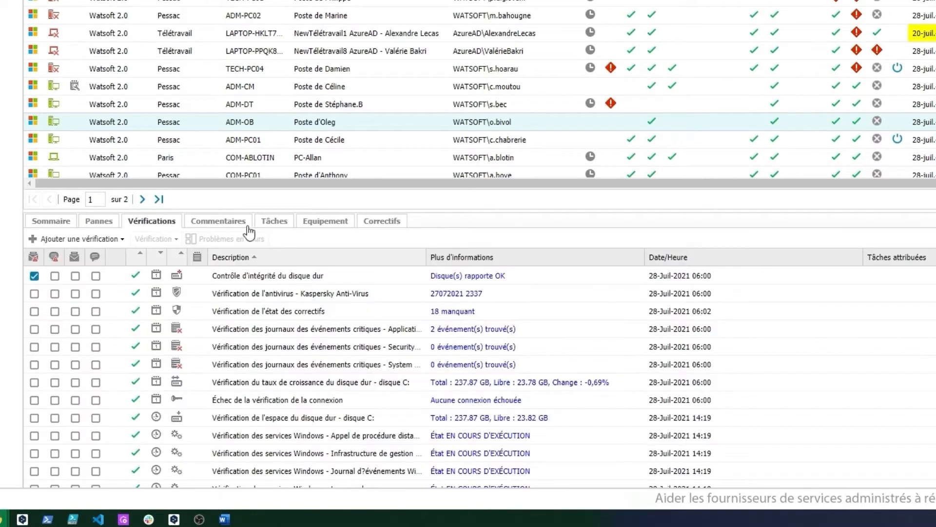
{"action": "left_click", "coordinate": [341, 225]}
{"action": "left_click", "coordinate": [78, 239]}
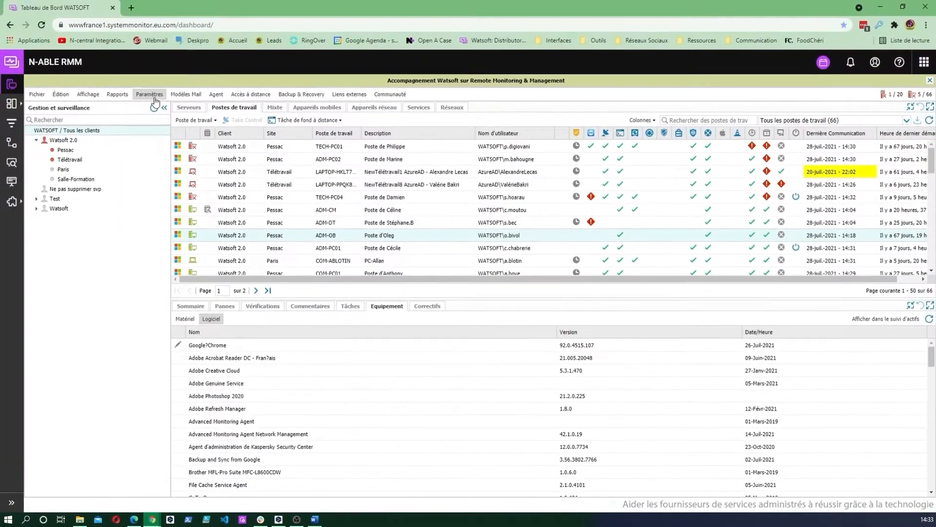
- View the list of patch management feature policies in the settings and close it
{"action": "left_click", "coordinate": [154, 95]}
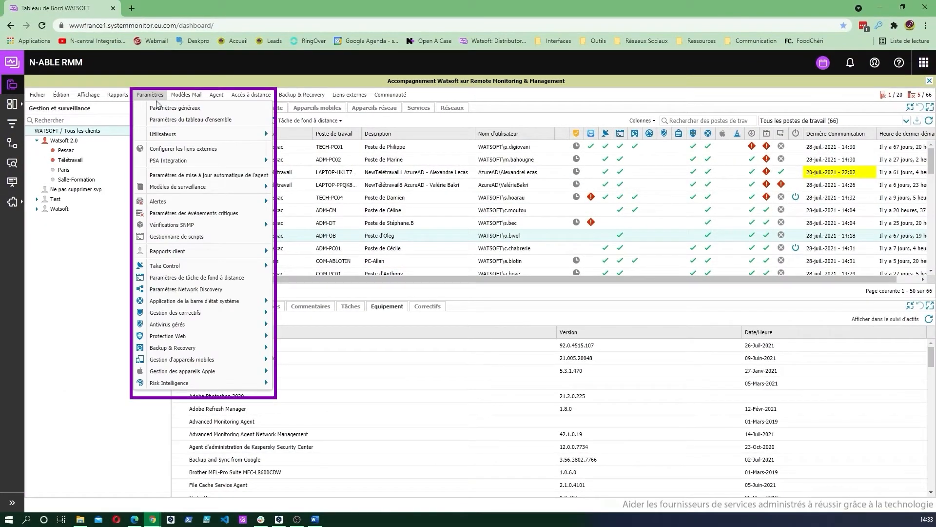
{"action": "left_click", "coordinate": [159, 108]}
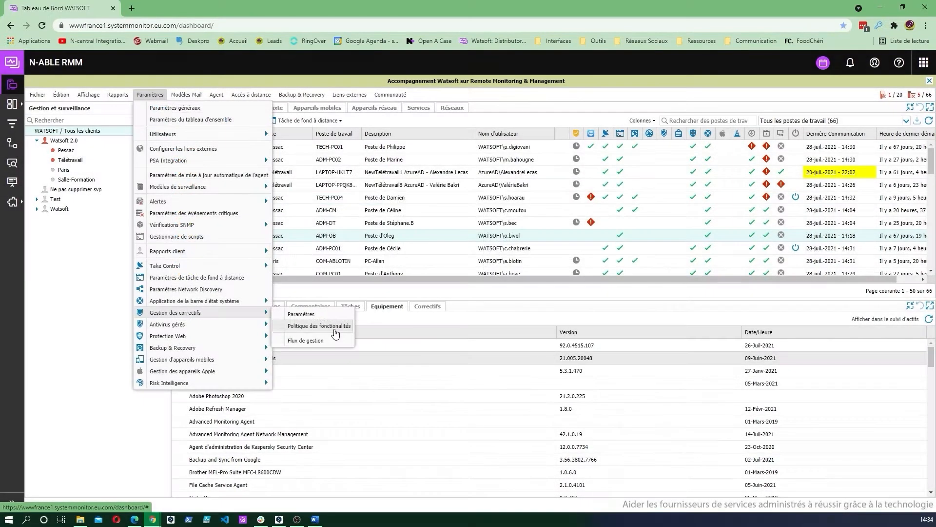
{"action": "left_click", "coordinate": [317, 327]}
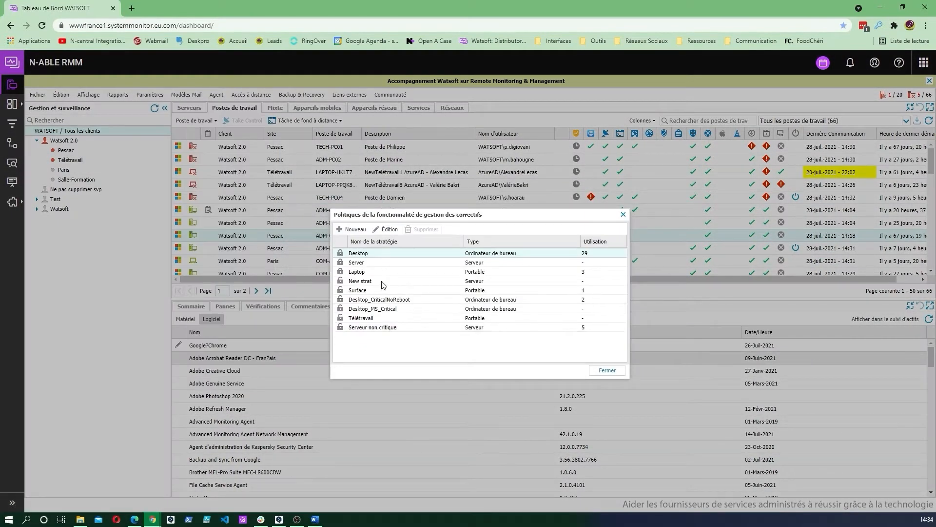
{"action": "left_click", "coordinate": [623, 370]}
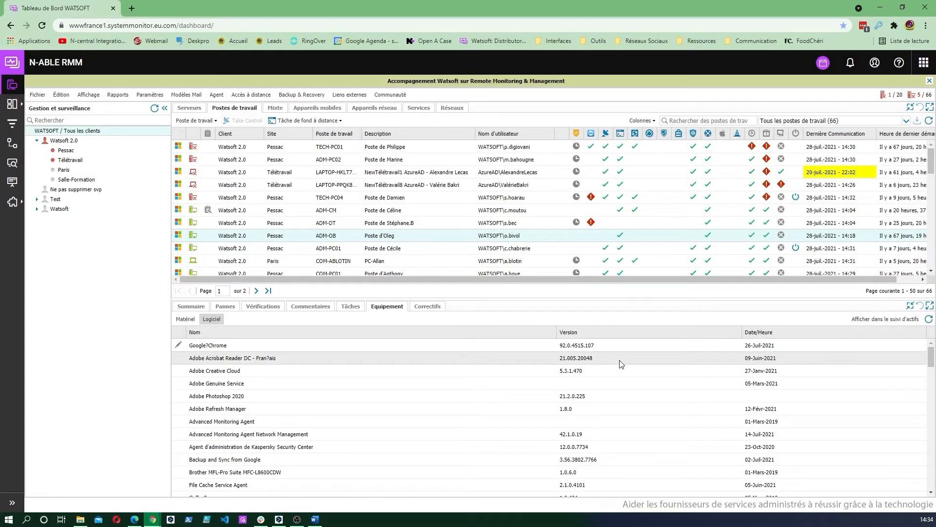
- Open the monitoring overview dashboard and examine its device, status and feature installation widgets
{"action": "mouse_move", "coordinate": [12, 104]}
{"action": "left_click", "coordinate": [59, 121]}
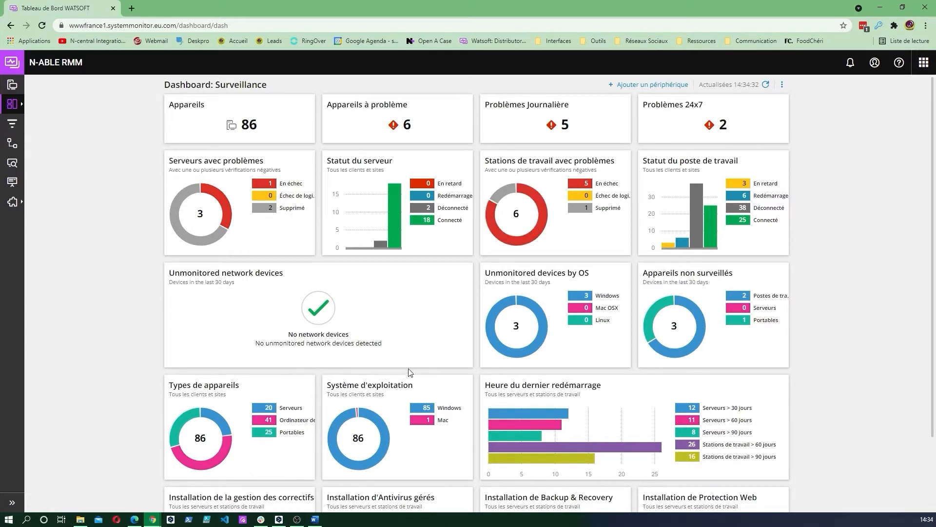
{"action": "scroll", "coordinate": [409, 373], "scroll_direction": "down", "scroll_amount": 2}
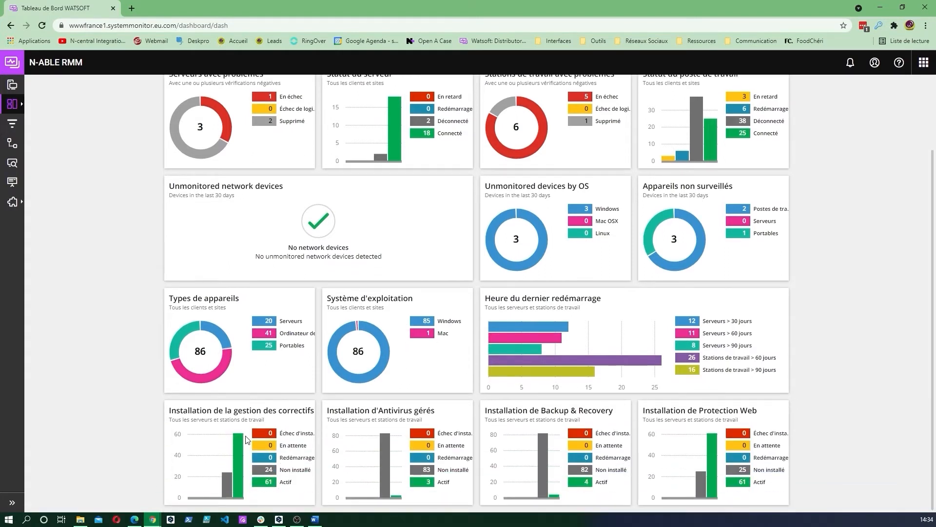
- Open the current problems dashboard, show its filters and choose the antivirus check type
{"action": "mouse_move", "coordinate": [18, 106]}
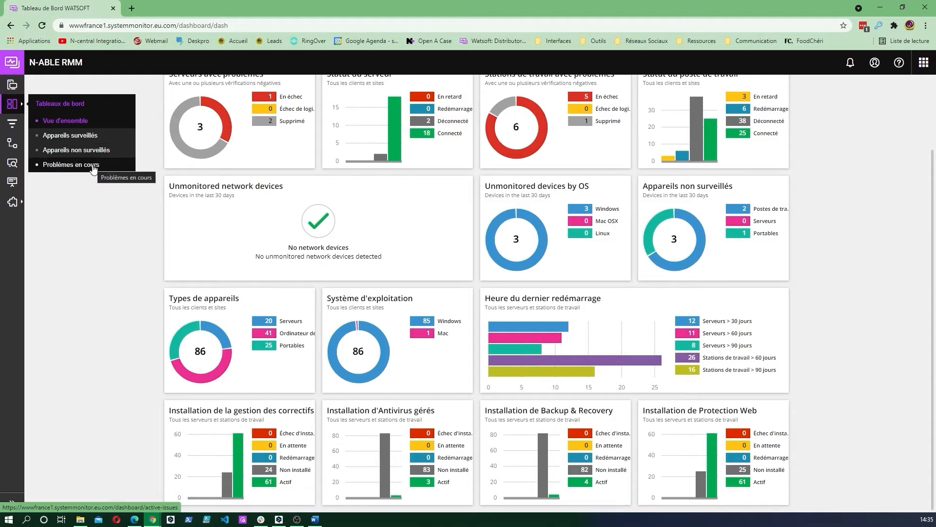
{"action": "left_click", "coordinate": [93, 167]}
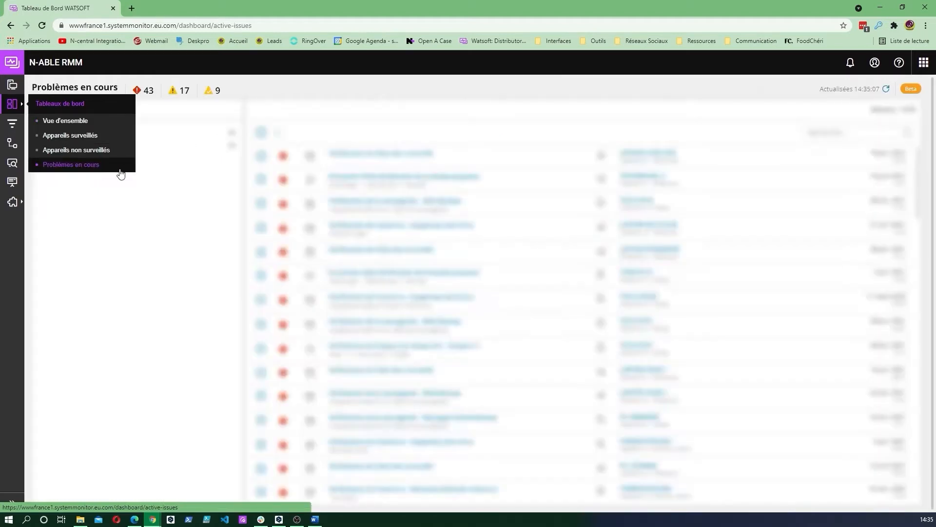
{"action": "left_click", "coordinate": [96, 111]}
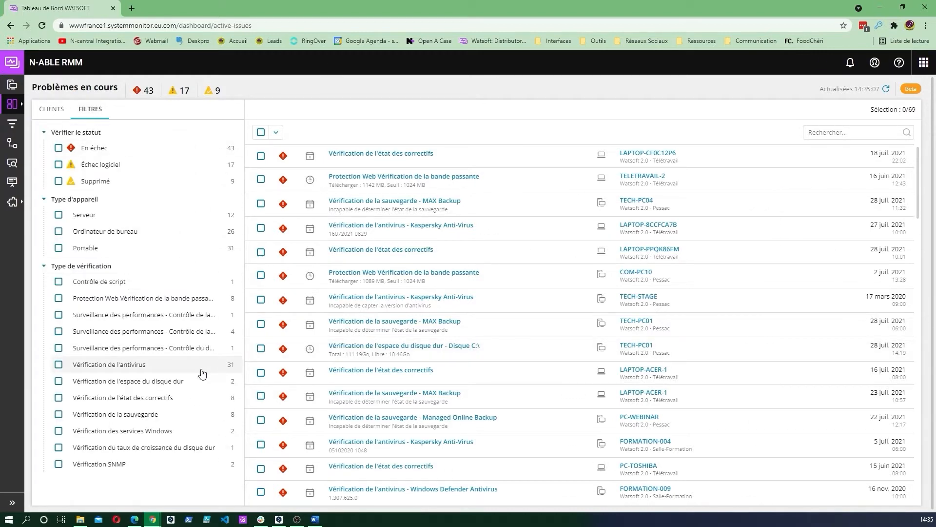
{"action": "left_click", "coordinate": [203, 369]}
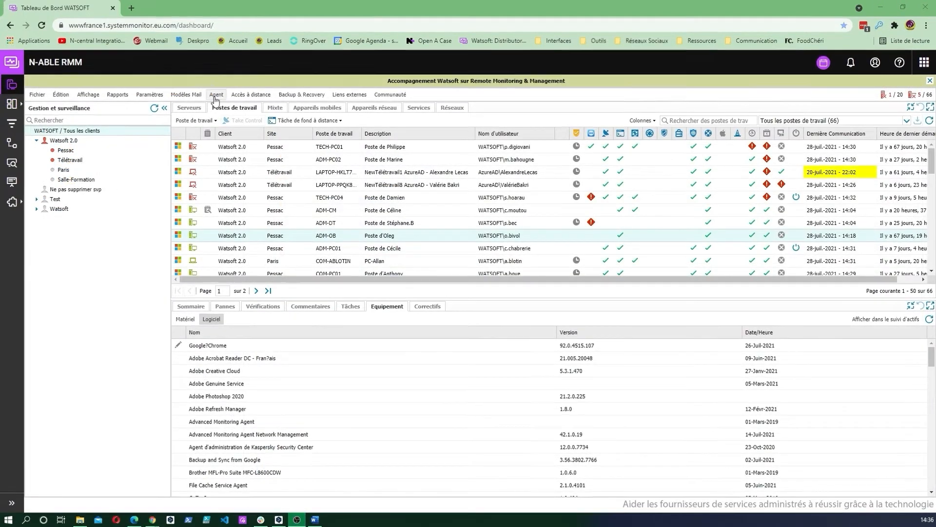
- Configure a site installation package for client Watsoft 2.0, site Pessac, with Windows Agent v10.9.17
{"action": "left_click", "coordinate": [214, 96]}
{"action": "mouse_move", "coordinate": [205, 80]}
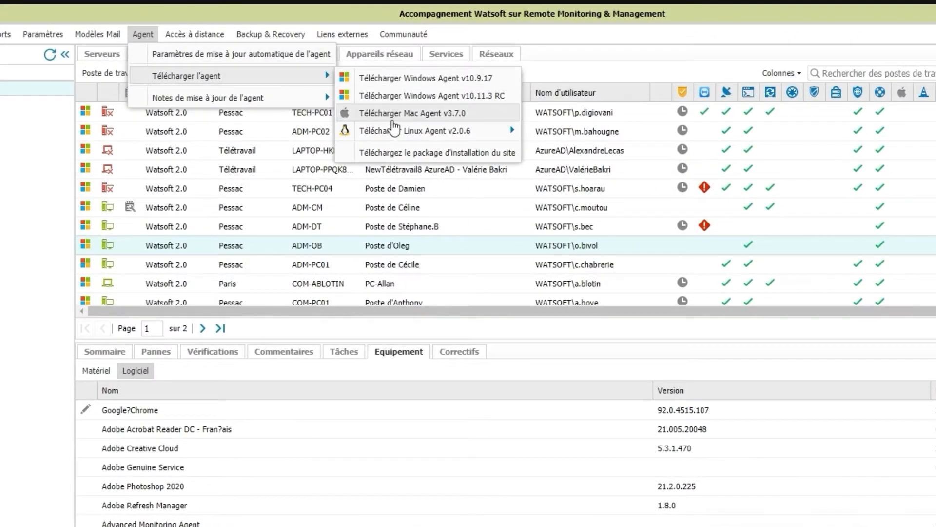
{"action": "mouse_move", "coordinate": [393, 131]}
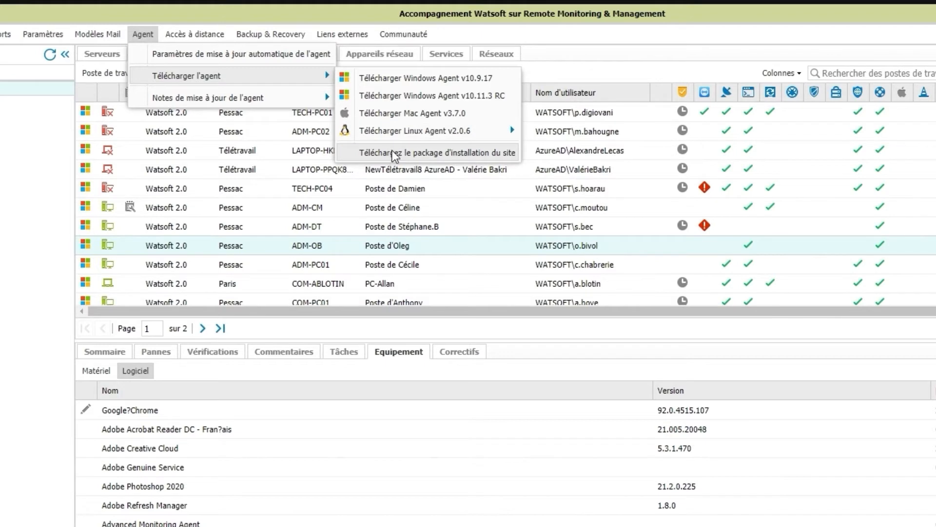
{"action": "left_click", "coordinate": [392, 152]}
{"action": "left_click", "coordinate": [466, 264]}
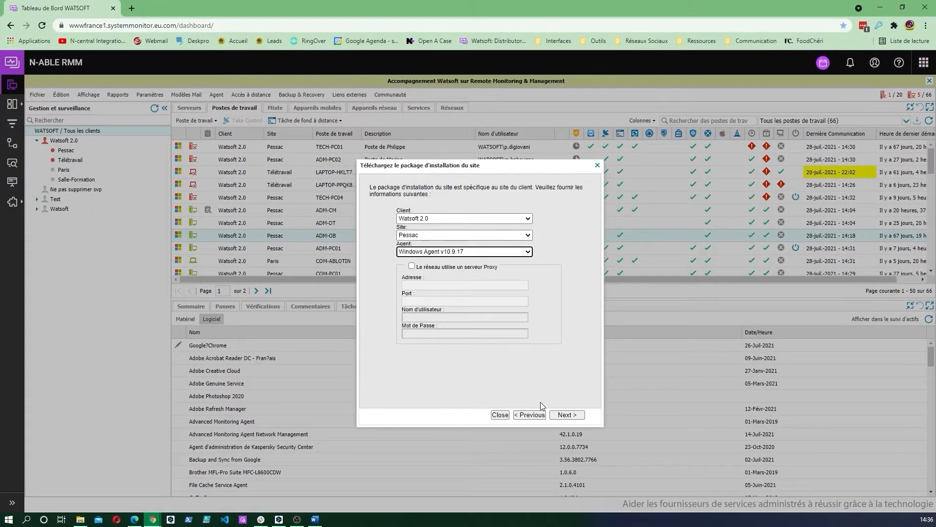
{"action": "left_click", "coordinate": [567, 415]}
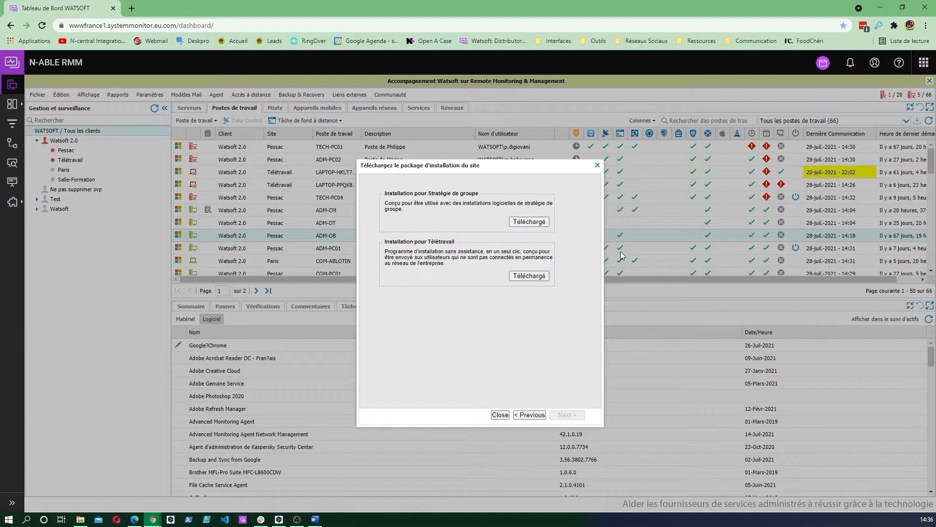
- Download the remote worker (Télétravail) version of the site installation package and close the dialog
{"action": "left_click_drag", "start_coordinate": [432, 194], "coordinate": [476, 194]}
{"action": "left_click", "coordinate": [534, 279]}
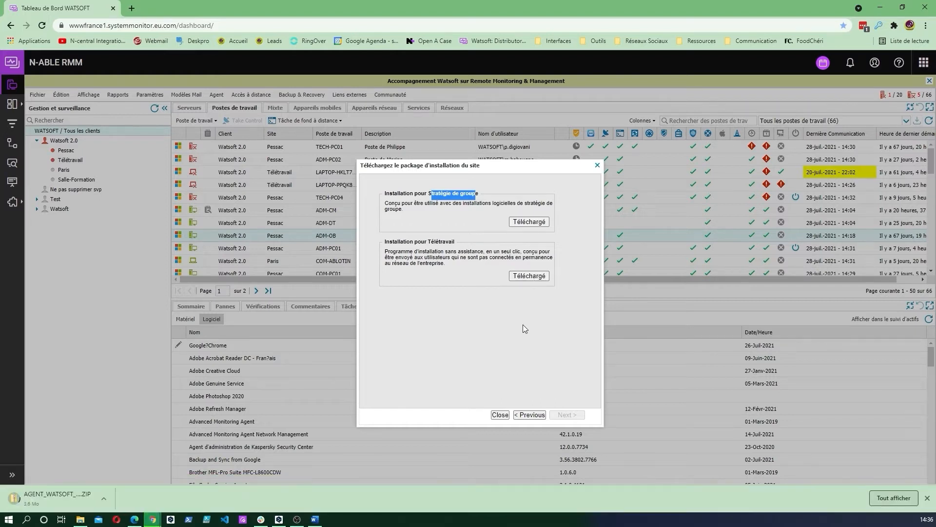
{"action": "left_click", "coordinate": [500, 415]}
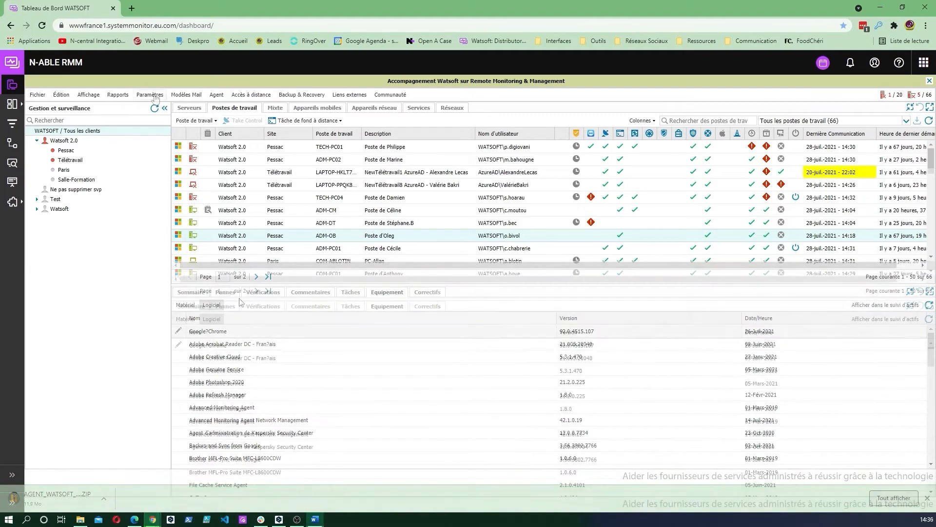
- Set Network Discovery to Actif for all servers and save the settings
{"action": "left_click", "coordinate": [150, 94]}
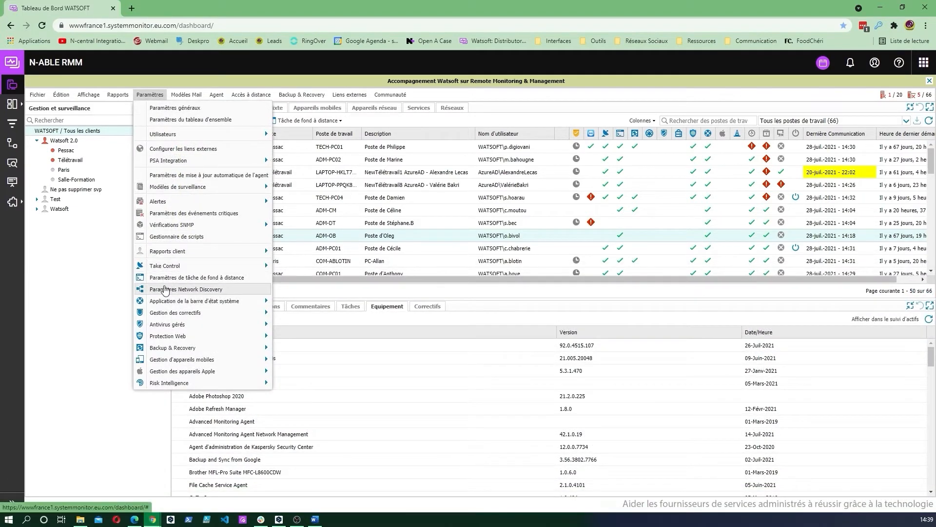
{"action": "left_click", "coordinate": [166, 289]}
{"action": "left_click", "coordinate": [295, 229]}
{"action": "left_click", "coordinate": [507, 198]}
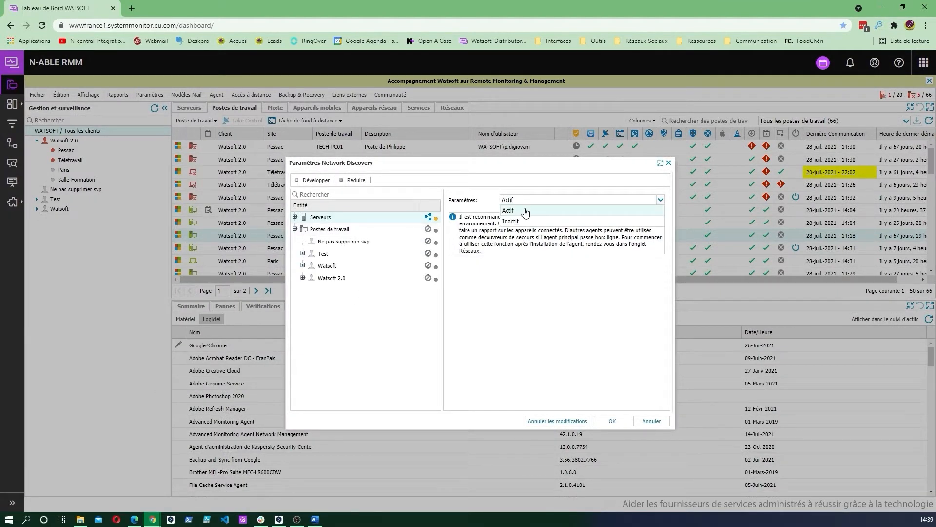
{"action": "left_click", "coordinate": [521, 211]}
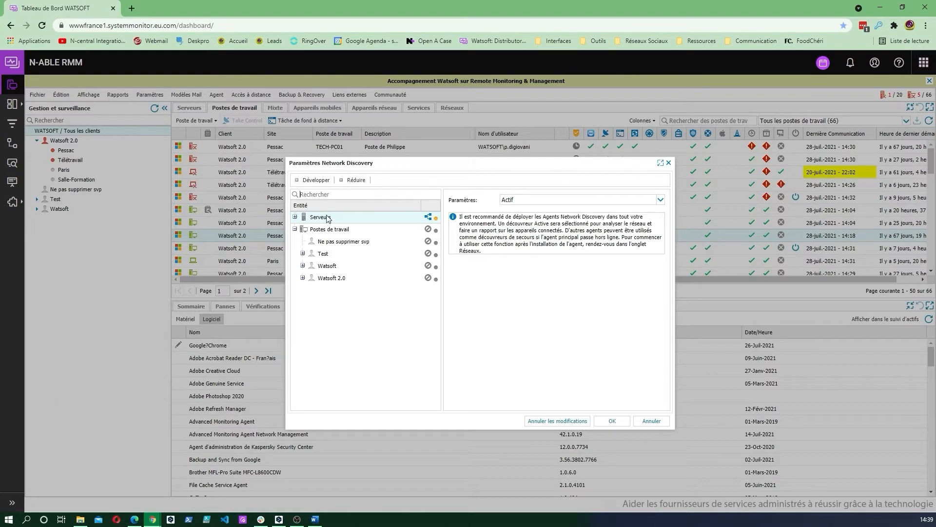
{"action": "left_click", "coordinate": [295, 218]}
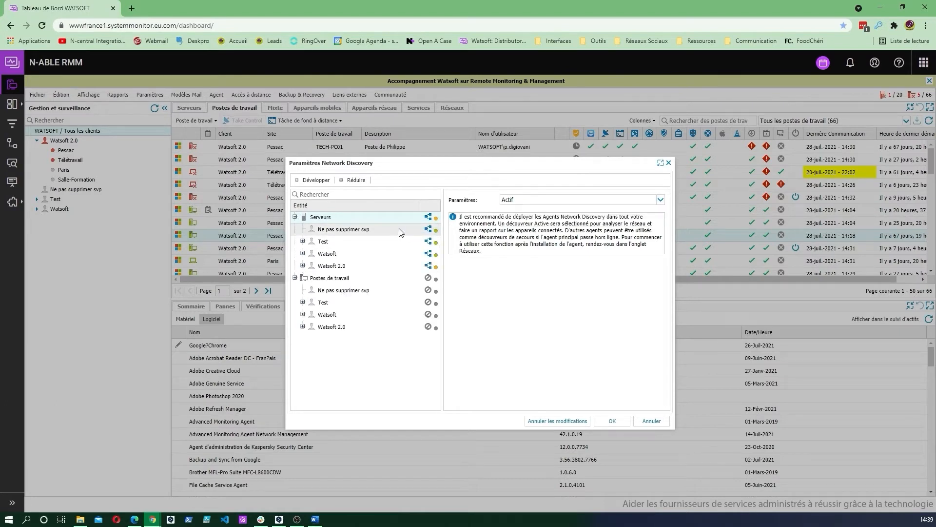
{"action": "left_click", "coordinate": [612, 420]}
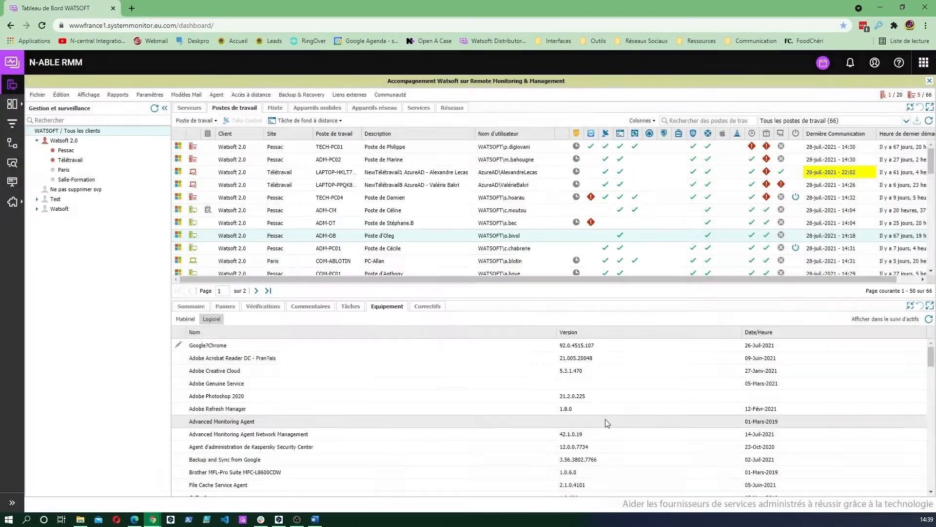
- Select the network with subnet 212.51.167.168 as a network to manage and save it
{"action": "left_click", "coordinate": [464, 110]}
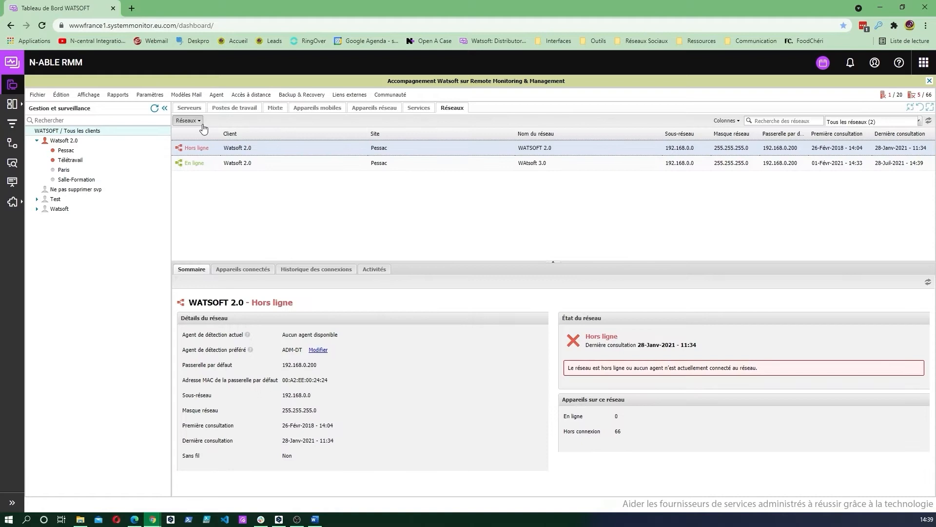
{"action": "left_click", "coordinate": [187, 121]}
{"action": "left_click", "coordinate": [202, 134]}
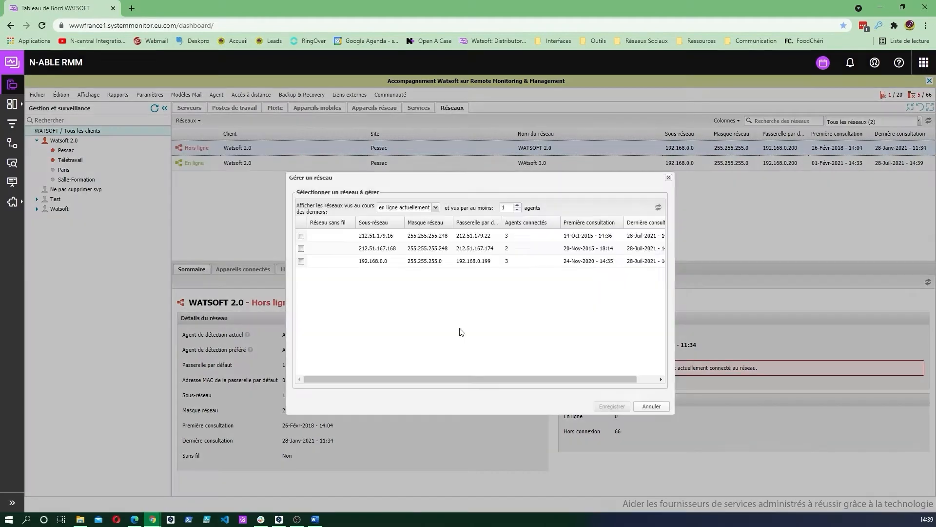
{"action": "left_click", "coordinate": [301, 236]}
{"action": "left_click", "coordinate": [301, 249]}
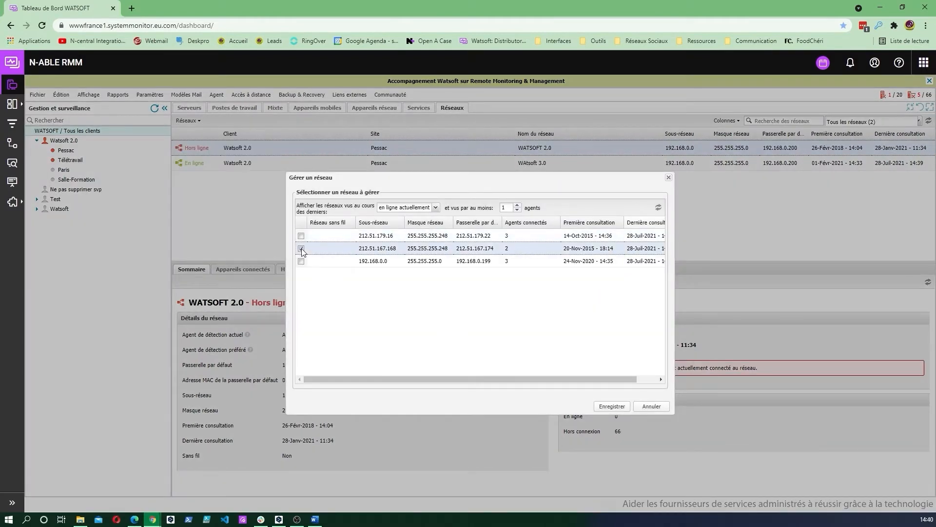
{"action": "left_click", "coordinate": [612, 406]}
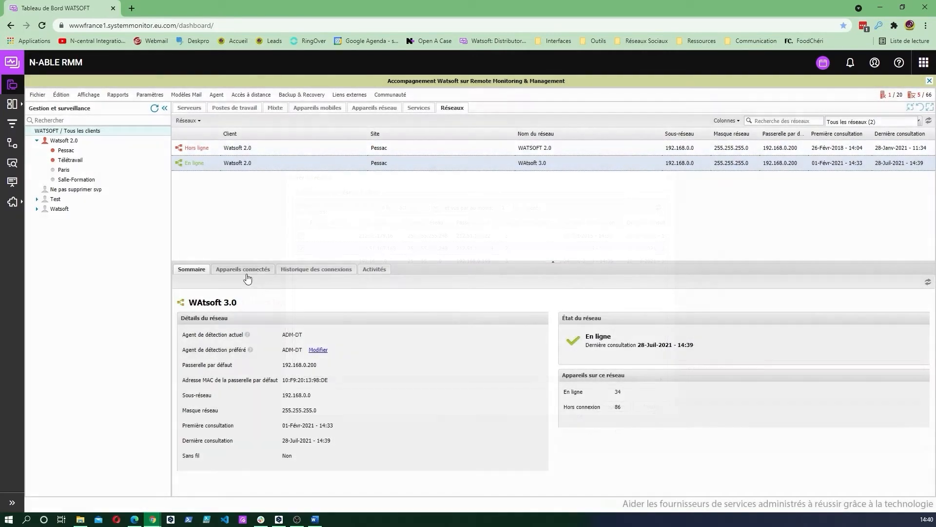
- List the devices connected to the WAtsoft 3.0 network and choose to monitor COM-PC06
{"action": "left_click", "coordinate": [246, 270]}
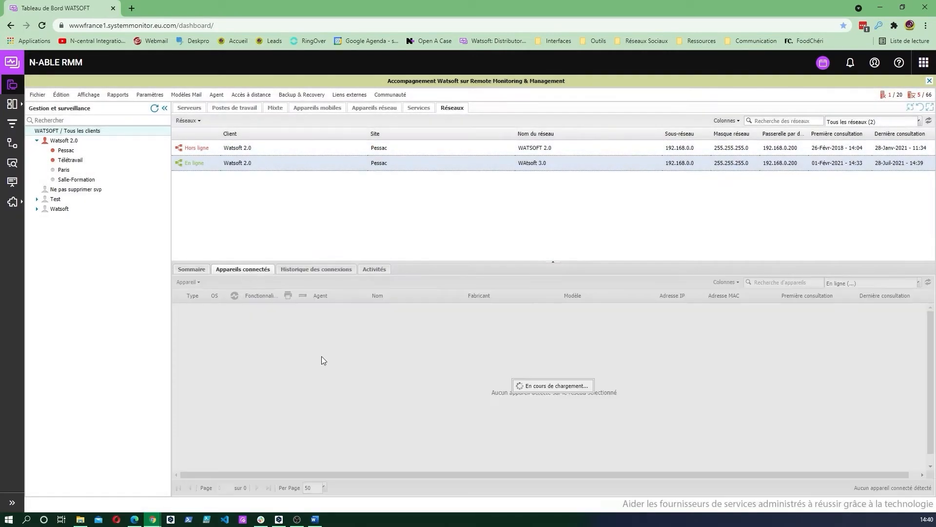
{"action": "scroll", "coordinate": [303, 378], "scroll_direction": "down", "scroll_amount": 7}
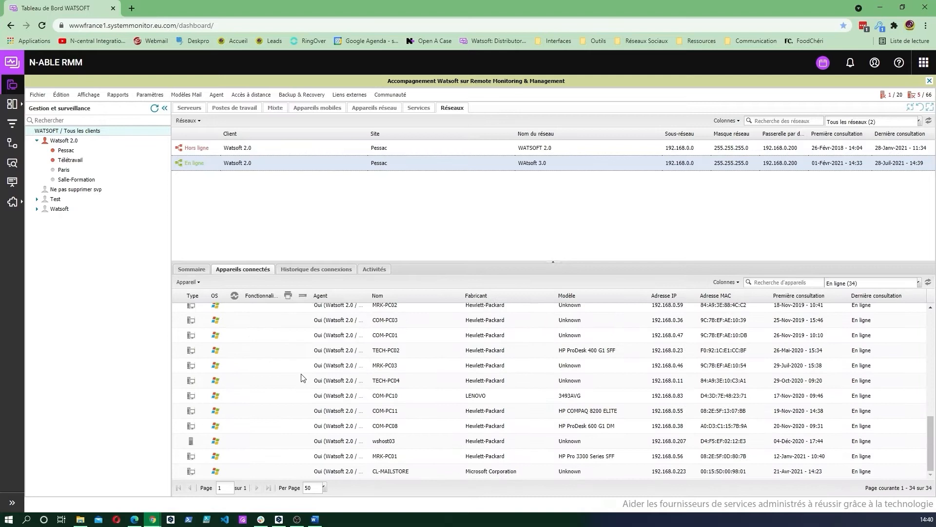
{"action": "scroll", "coordinate": [303, 378], "scroll_direction": "up", "scroll_amount": 7}
{"action": "right_click", "coordinate": [337, 404]}
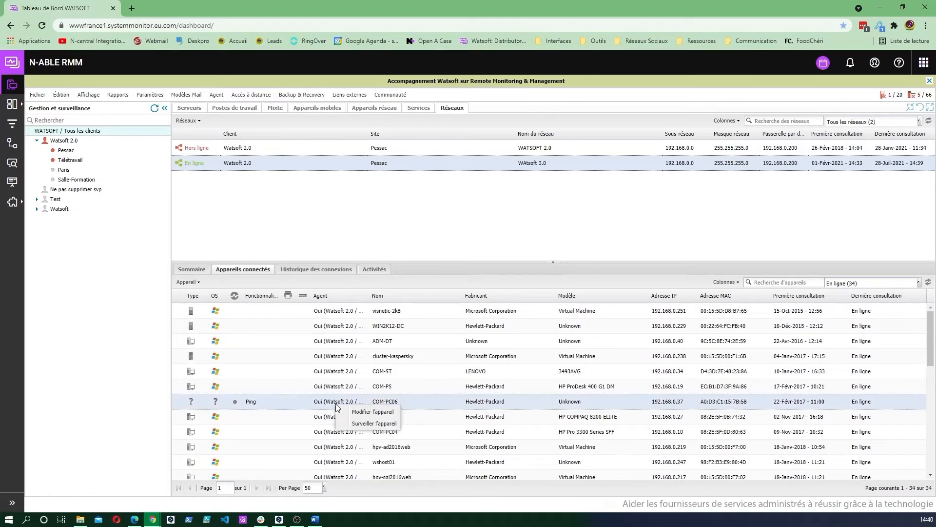
{"action": "left_click", "coordinate": [397, 423]}
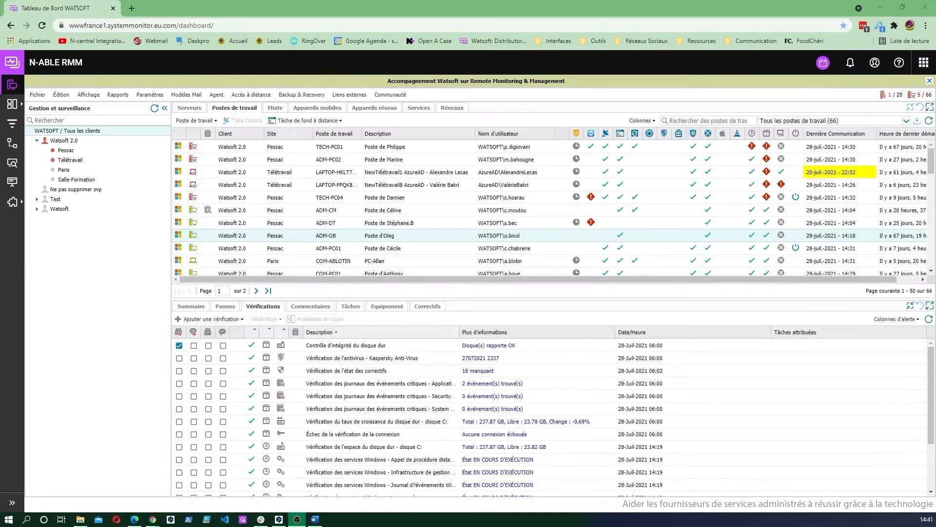
- Review the daily and 24-7 checks that can be added to ADM-OB, open the 24-7 hard disk space check settings and cancel
{"action": "key", "text": "alt+Tab"}
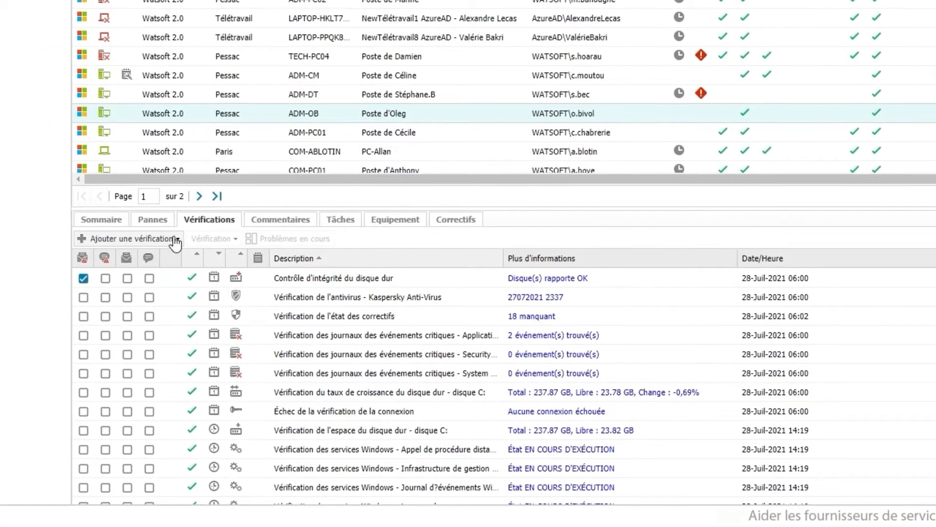
{"action": "left_click", "coordinate": [240, 319]}
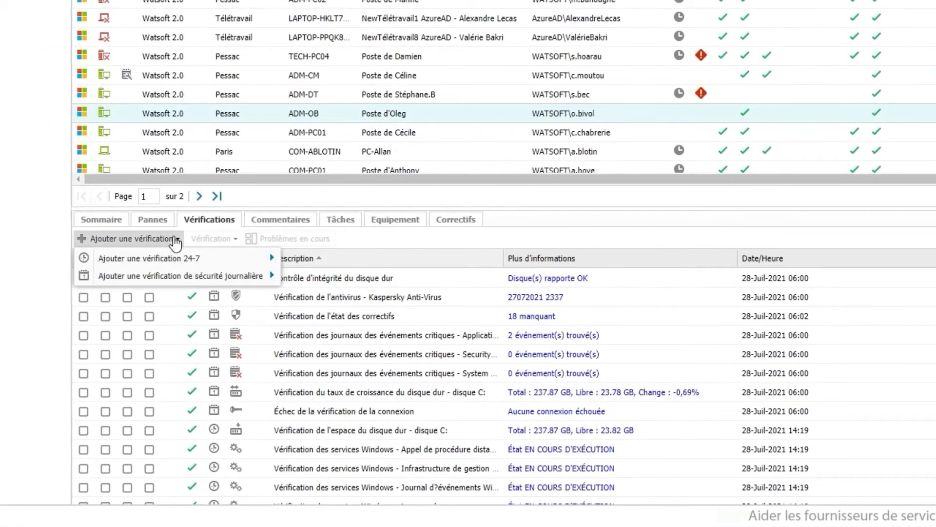
{"action": "mouse_move", "coordinate": [174, 263]}
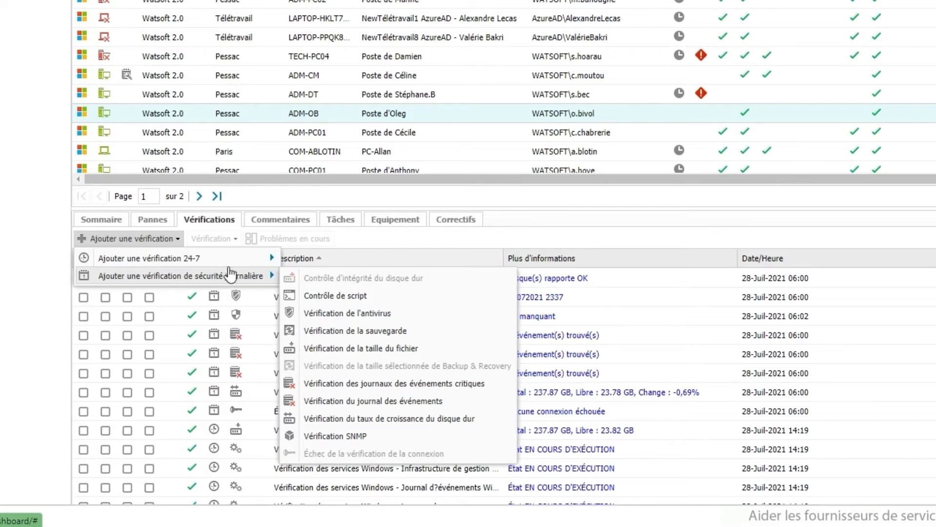
{"action": "mouse_move", "coordinate": [261, 266]}
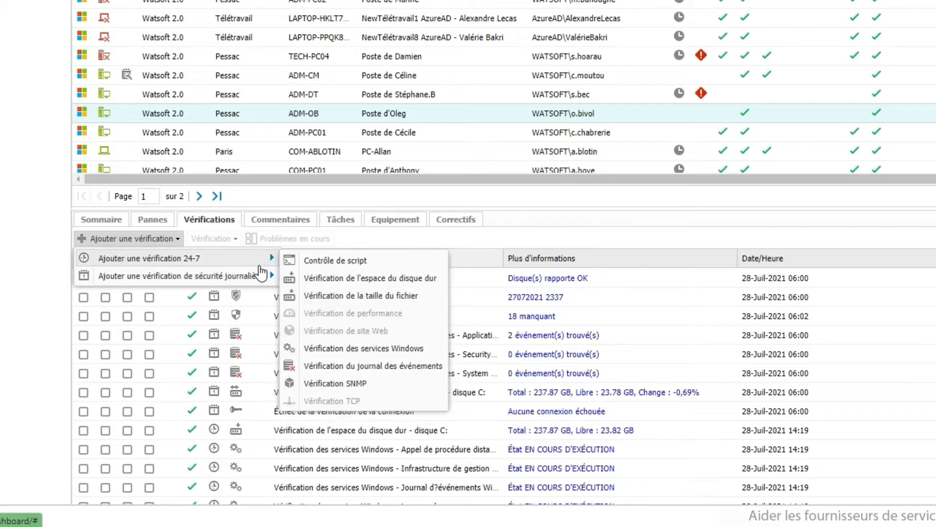
{"action": "left_click", "coordinate": [373, 282]}
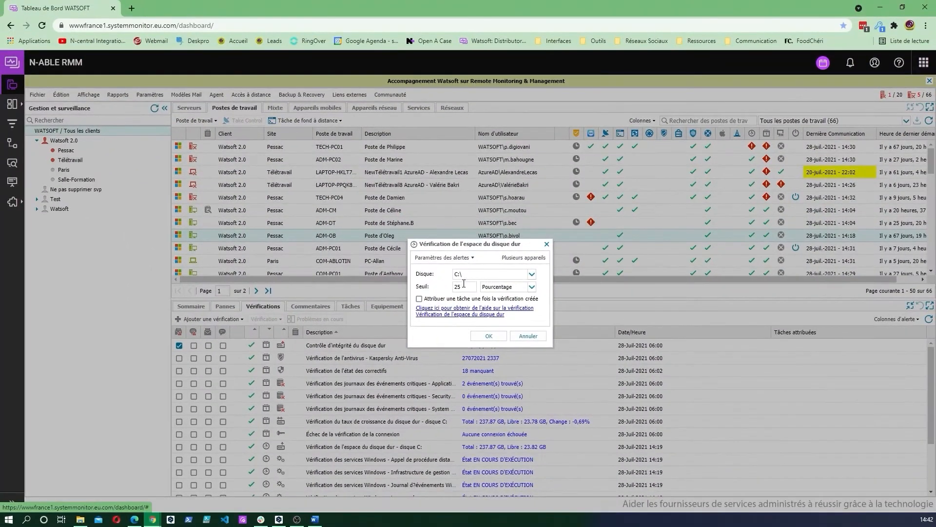
{"action": "left_click", "coordinate": [528, 337]}
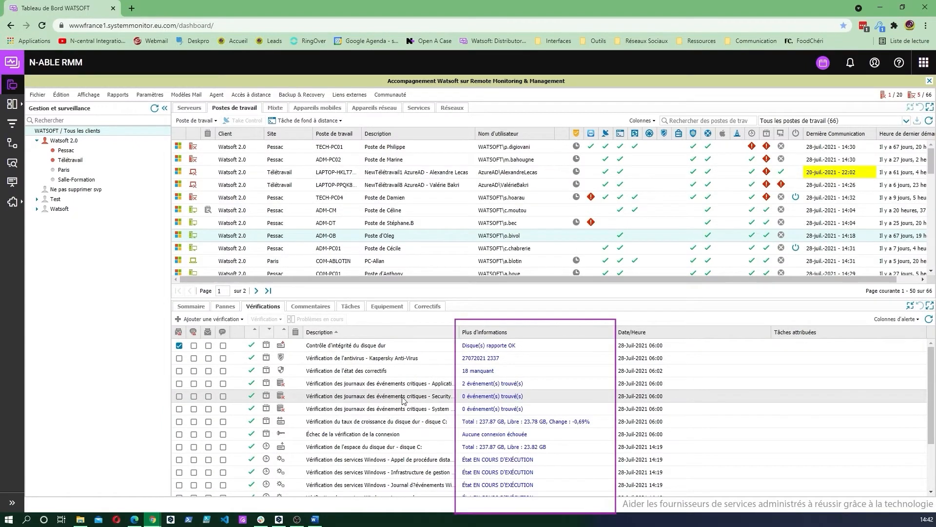
- Examine the workstation check results, including the outage history and comments of TECH-PC02's Application critical event log check
{"action": "scroll", "coordinate": [376, 427], "scroll_direction": "down", "scroll_amount": 3}
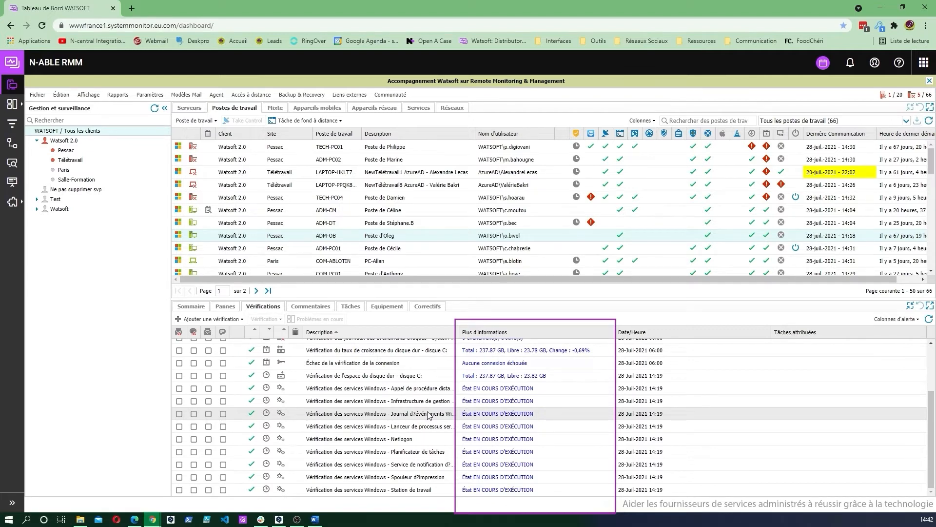
{"action": "scroll", "coordinate": [429, 415], "scroll_direction": "up", "scroll_amount": 3}
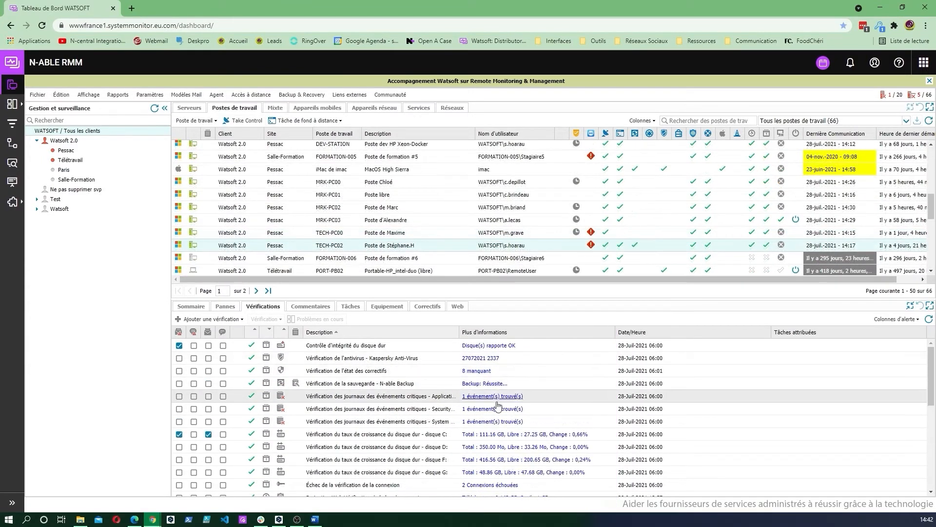
{"action": "left_click", "coordinate": [497, 395]}
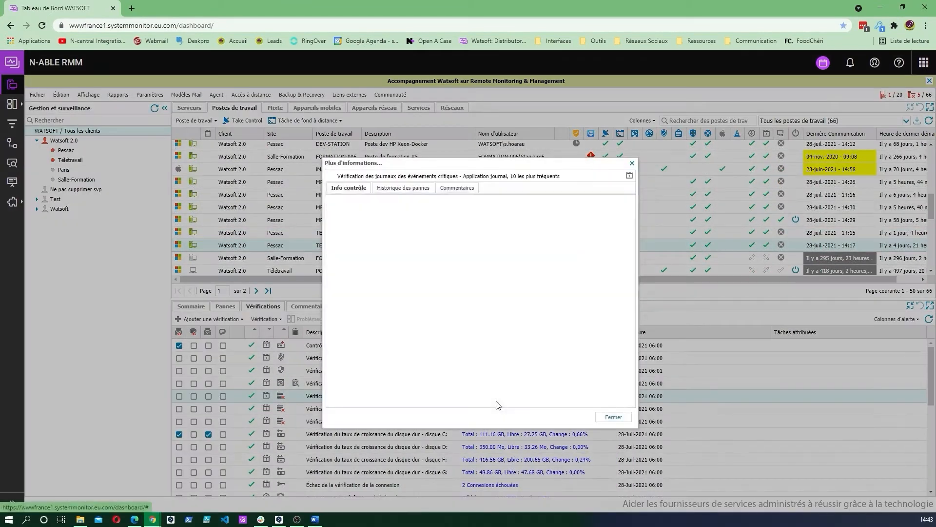
{"action": "left_click", "coordinate": [428, 192]}
{"action": "left_click", "coordinate": [454, 191]}
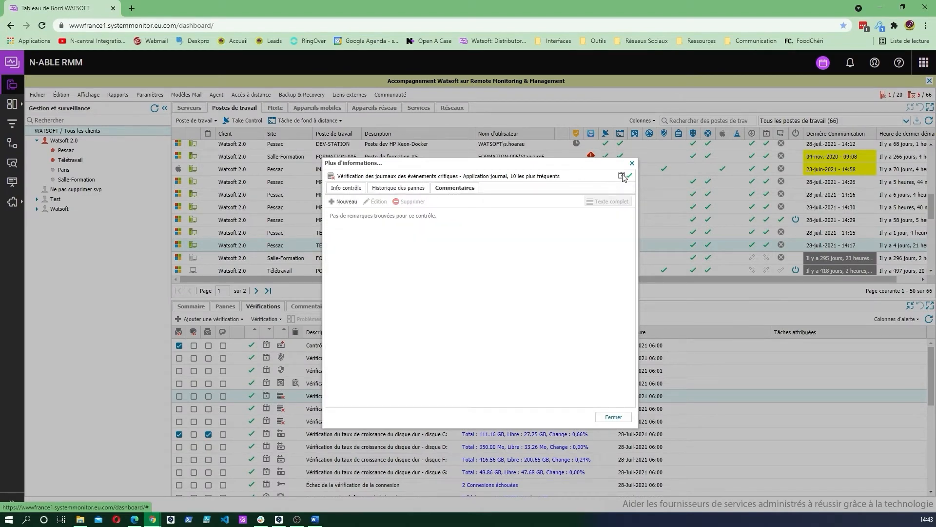
{"action": "left_click", "coordinate": [632, 164]}
- Edit the threshold of TECH-PC02's drive C: disk space check, enable the outage e-mail alert for the drive D: growth check, and save
{"action": "scroll", "coordinate": [391, 466], "scroll_direction": "down", "scroll_amount": 1}
{"action": "double_click", "coordinate": [391, 465]}
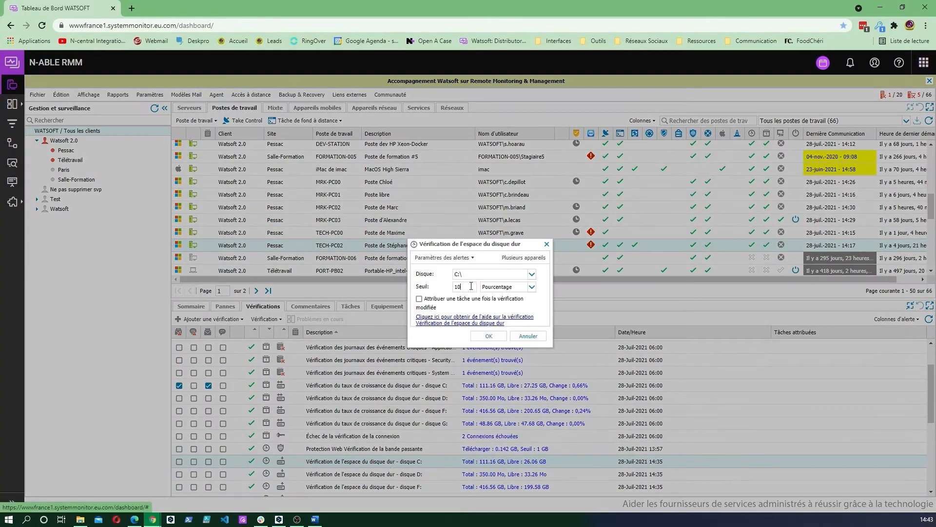
{"action": "double_click", "coordinate": [471, 287]}
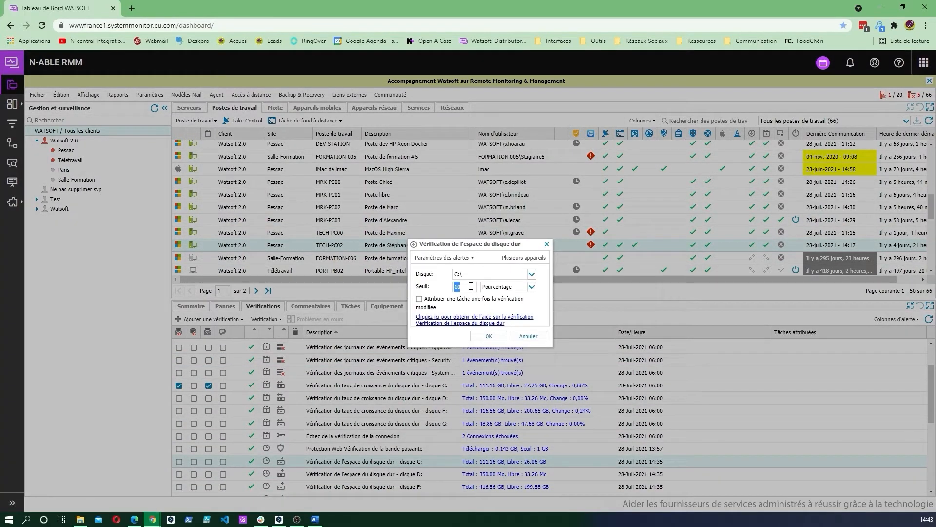
{"action": "left_click", "coordinate": [482, 336]}
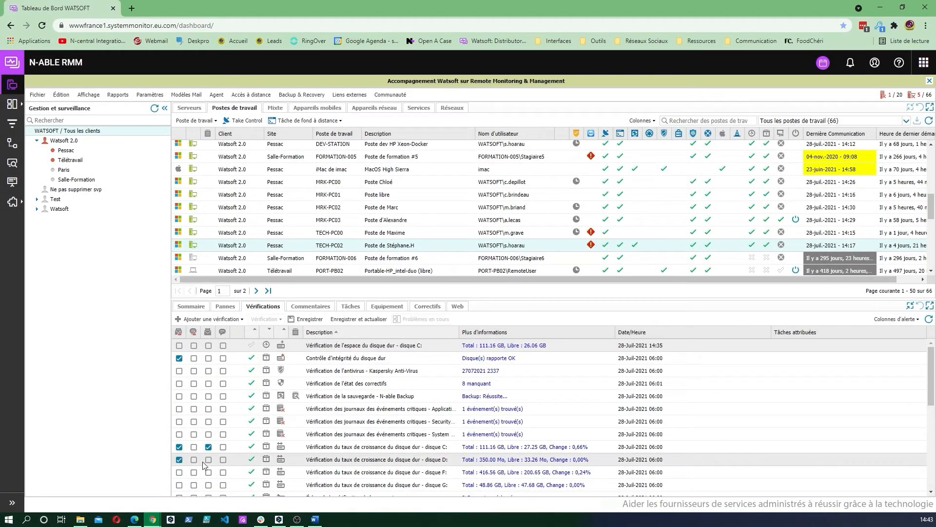
{"action": "left_click", "coordinate": [303, 321]}
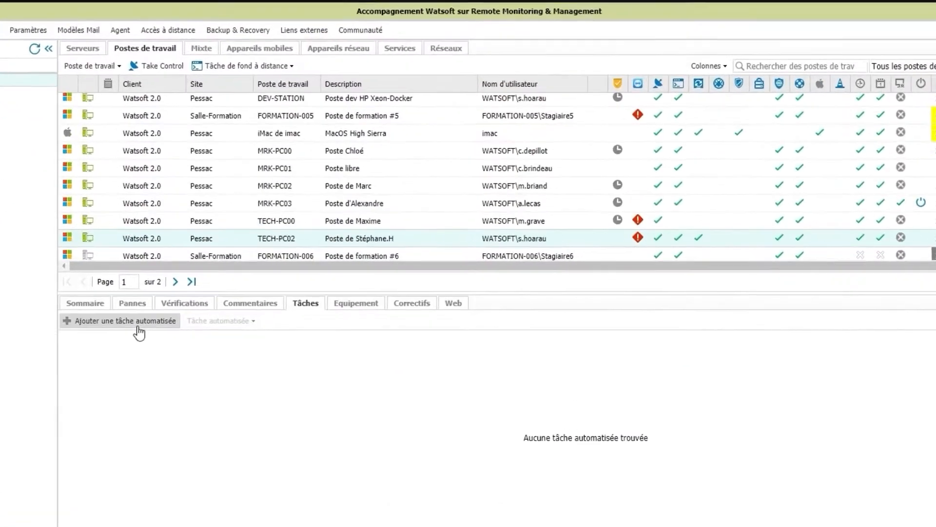
- Add the Empty Recycle Bin automated task to TECH-PC02, named Nettoyage DD and scheduled Monday to Friday at 12:30
{"action": "left_click", "coordinate": [139, 328]}
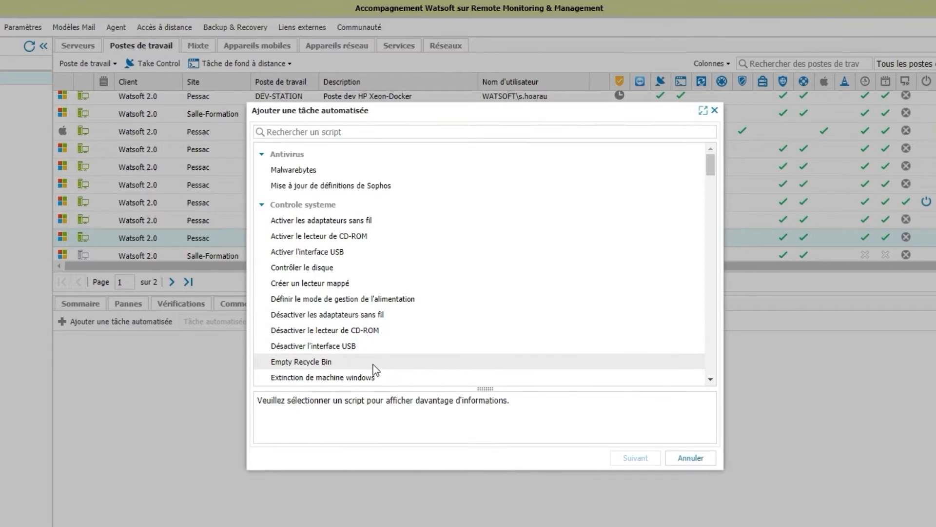
{"action": "left_click", "coordinate": [331, 361]}
{"action": "left_click", "coordinate": [619, 458]}
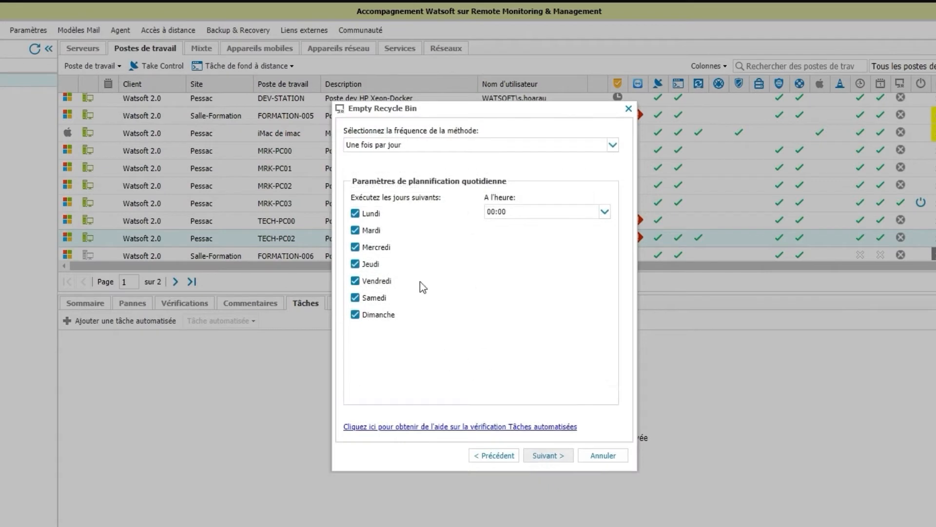
{"action": "left_click", "coordinate": [604, 211]}
{"action": "scroll", "coordinate": [507, 366], "scroll_direction": "down", "scroll_amount": 12}
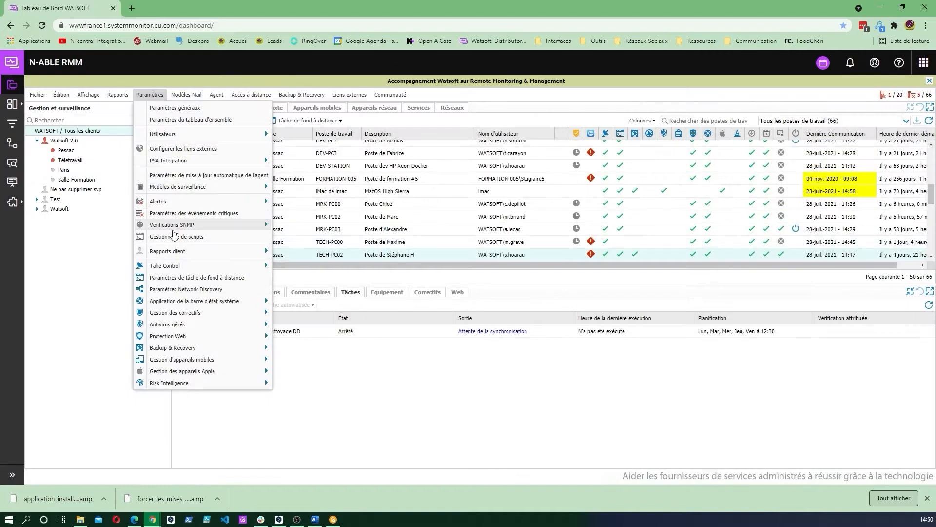
- Add a new user-defined script in the script manager, save it and go to the end of the script list
{"action": "left_click", "coordinate": [172, 232]}
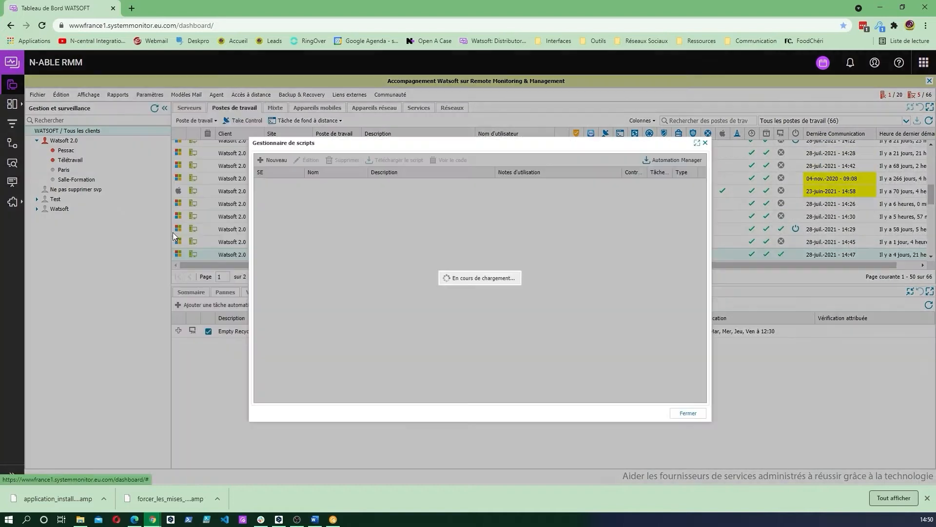
{"action": "left_click", "coordinate": [273, 160]}
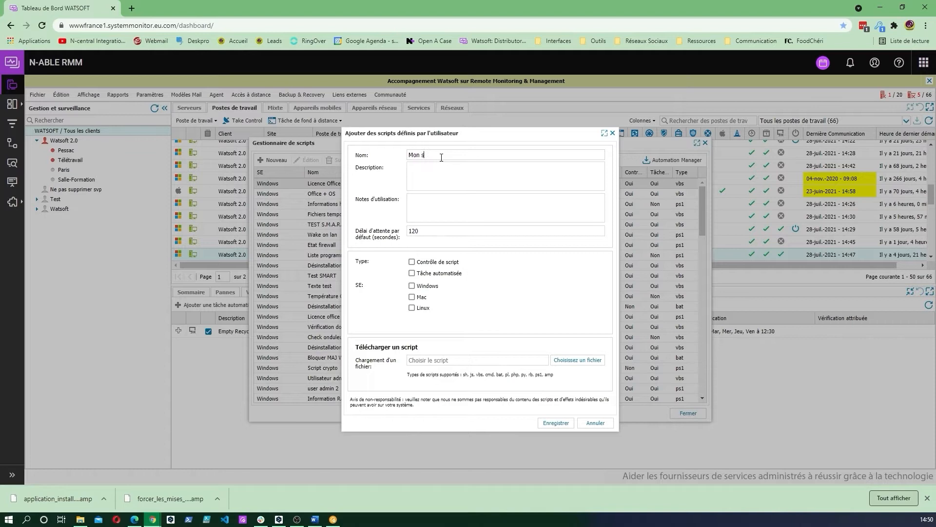
{"action": "left_click", "coordinate": [555, 422]}
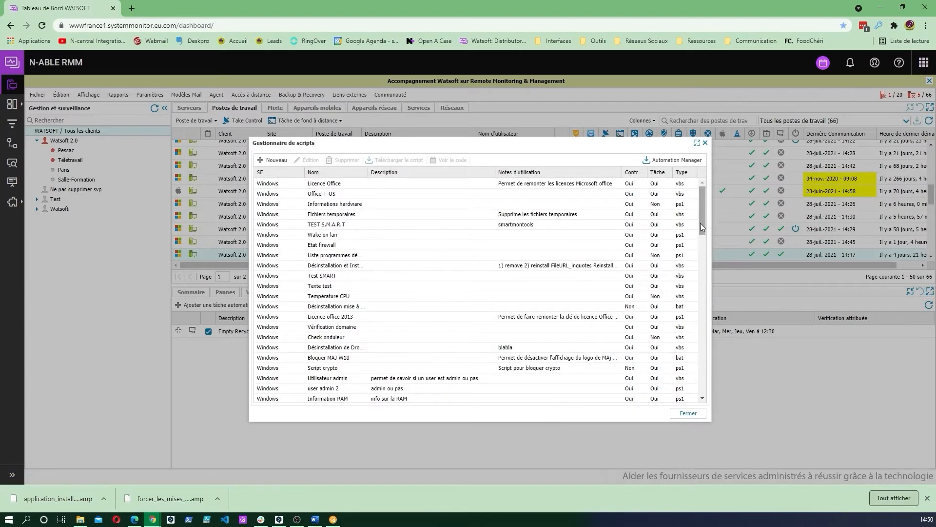
{"action": "left_click_drag", "start_coordinate": [703, 224], "coordinate": [703, 400]}
{"action": "left_click", "coordinate": [303, 398]}
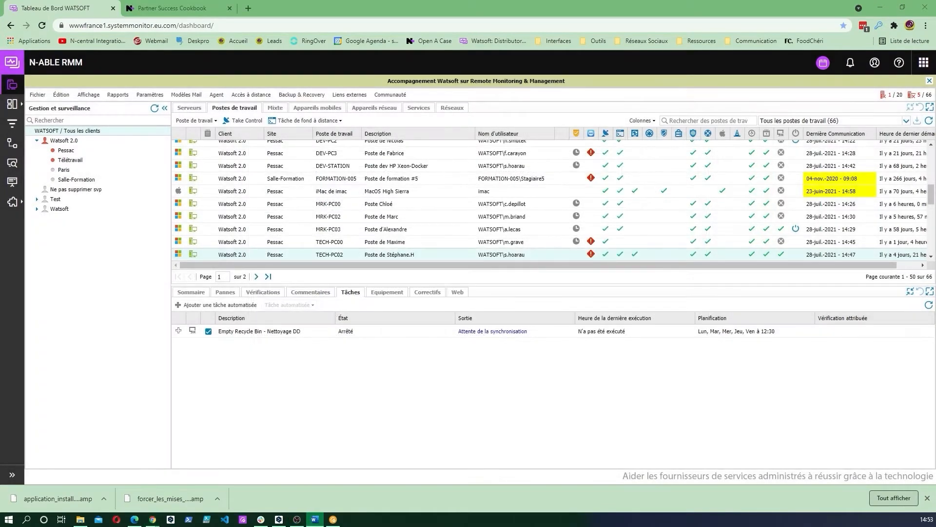
- Download Automation Manager from the script manager
{"action": "left_click", "coordinate": [158, 95]}
{"action": "left_click", "coordinate": [178, 239]}
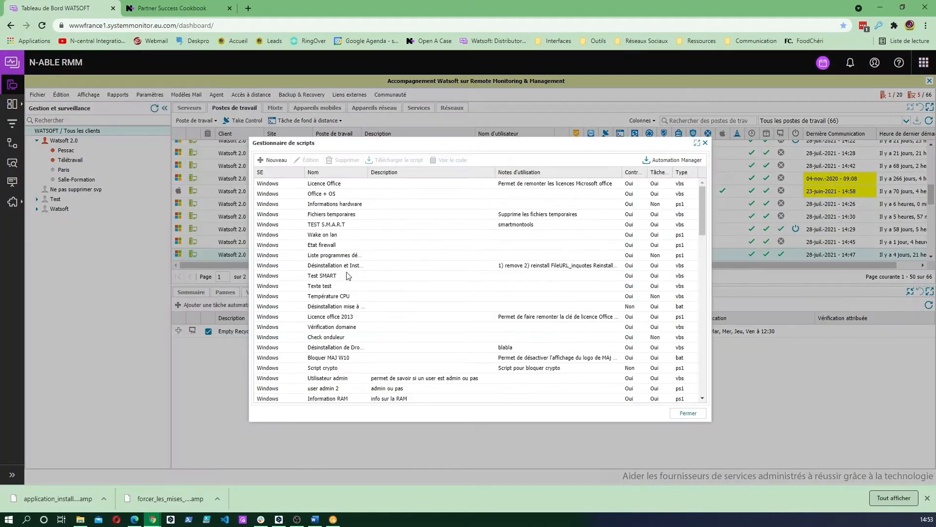
{"action": "left_click", "coordinate": [674, 161]}
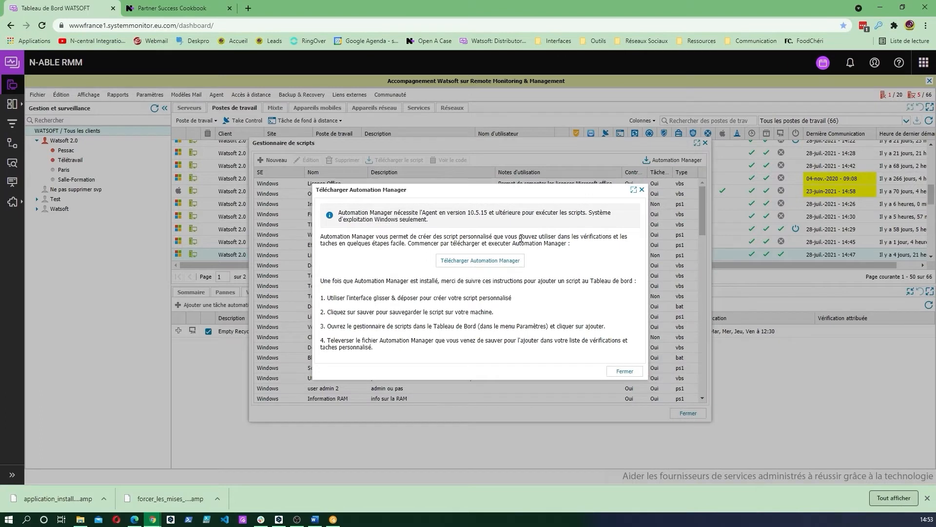
{"action": "left_click", "coordinate": [497, 265]}
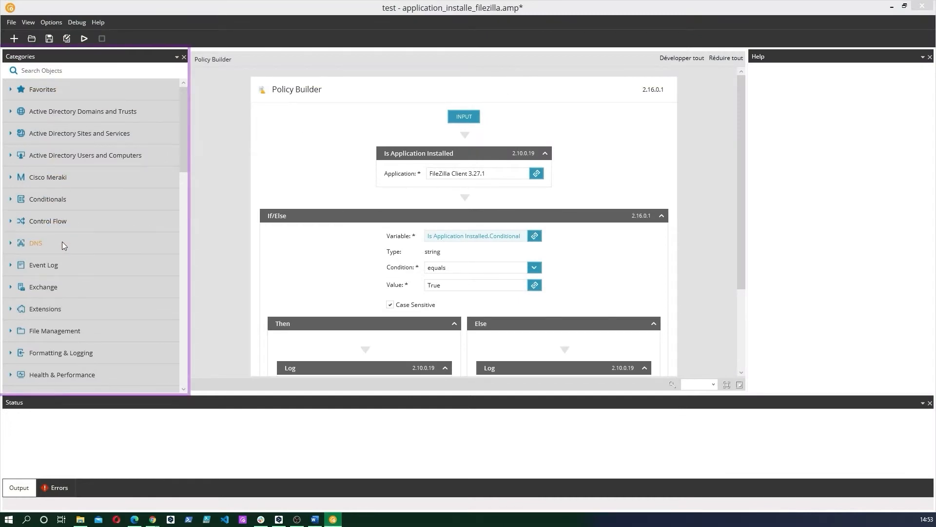
- In Automation Manager, examine the available object categories, expanding Active Directory Domains and Trusts and Hyper-V Migration
{"action": "left_click", "coordinate": [12, 112]}
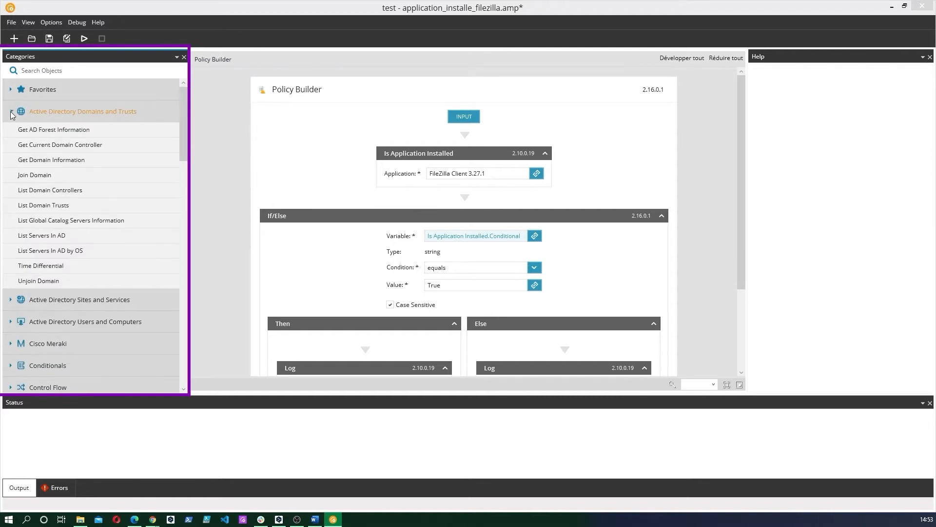
{"action": "scroll", "coordinate": [80, 156], "scroll_direction": "down", "scroll_amount": 10}
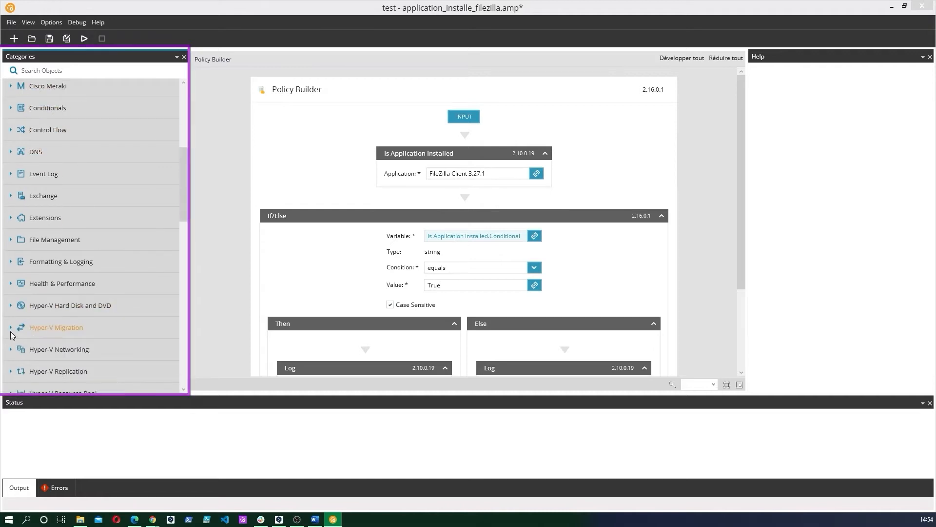
{"action": "left_click", "coordinate": [56, 327]}
{"action": "scroll", "coordinate": [93, 259], "scroll_direction": "down", "scroll_amount": 4}
{"action": "scroll", "coordinate": [100, 252], "scroll_direction": "down", "scroll_amount": 5}
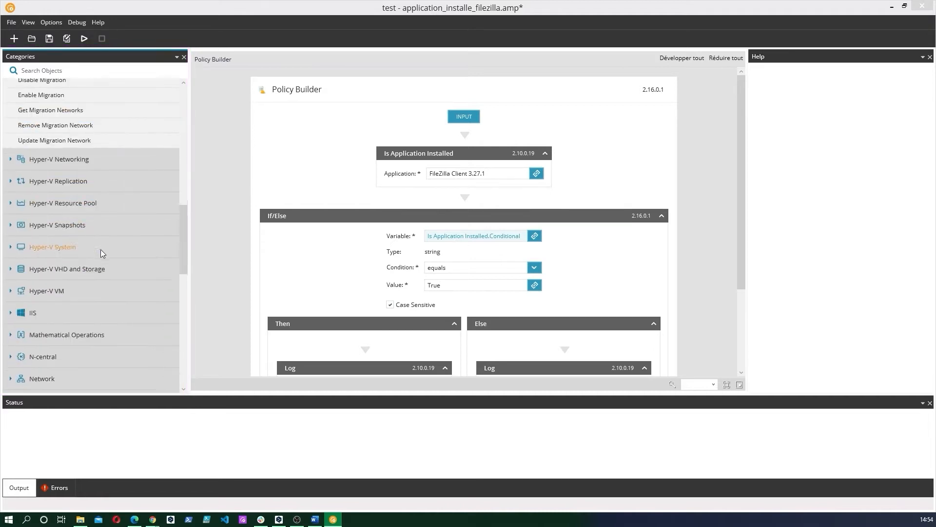
{"action": "scroll", "coordinate": [100, 249], "scroll_direction": "down", "scroll_amount": 5}
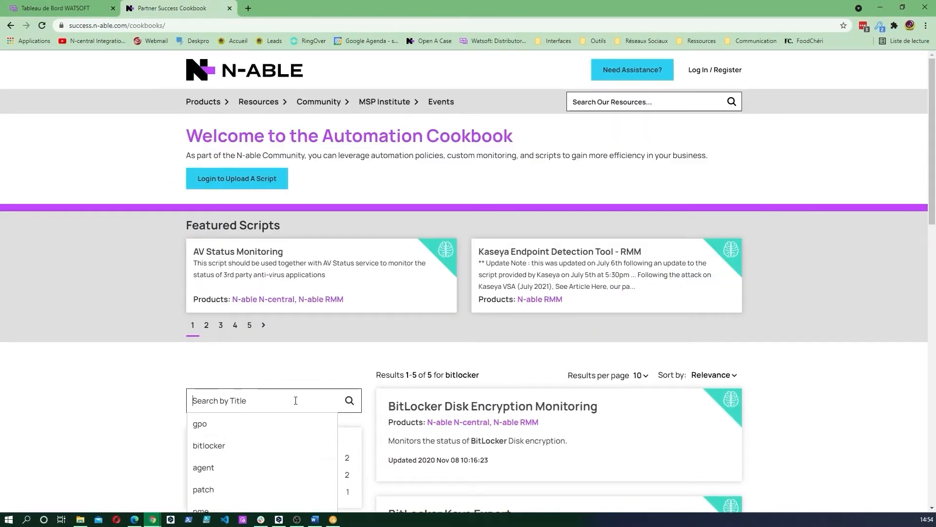
- Switch to the N-able Automation Cookbook site, search for bitlocker, and download the BitLocker Disk Encryption Monitoring package
{"action": "left_click", "coordinate": [236, 446]}
{"action": "scroll", "coordinate": [608, 408], "scroll_direction": "down", "scroll_amount": 5}
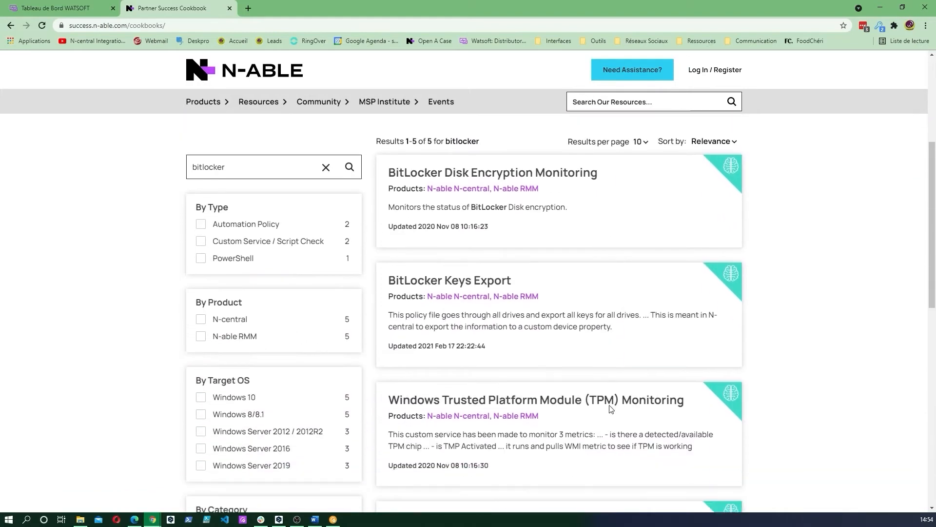
{"action": "left_click", "coordinate": [496, 167]}
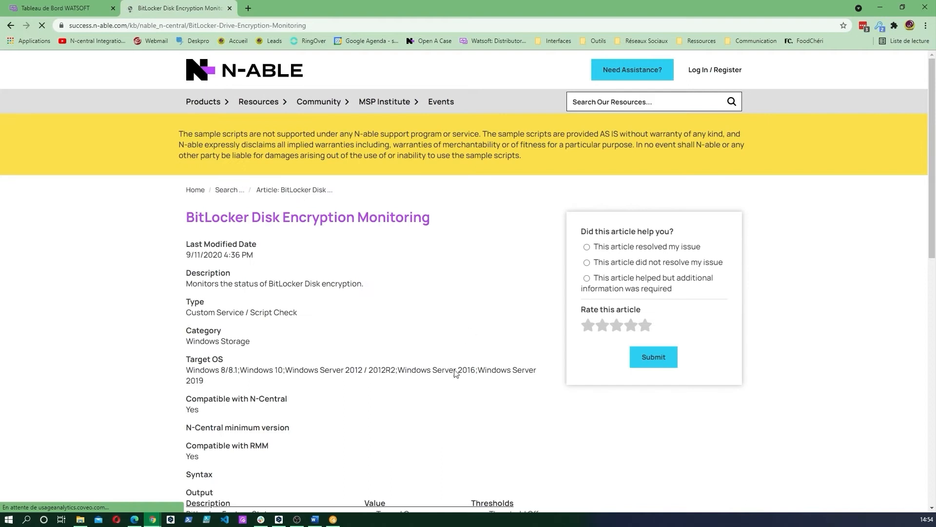
{"action": "scroll", "coordinate": [455, 373], "scroll_direction": "down", "scroll_amount": 9}
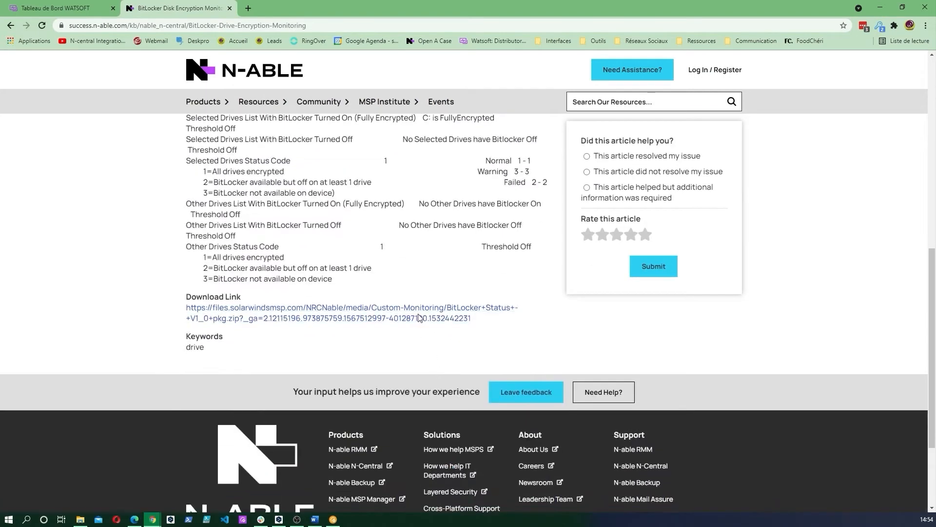
{"action": "left_click", "coordinate": [418, 317]}
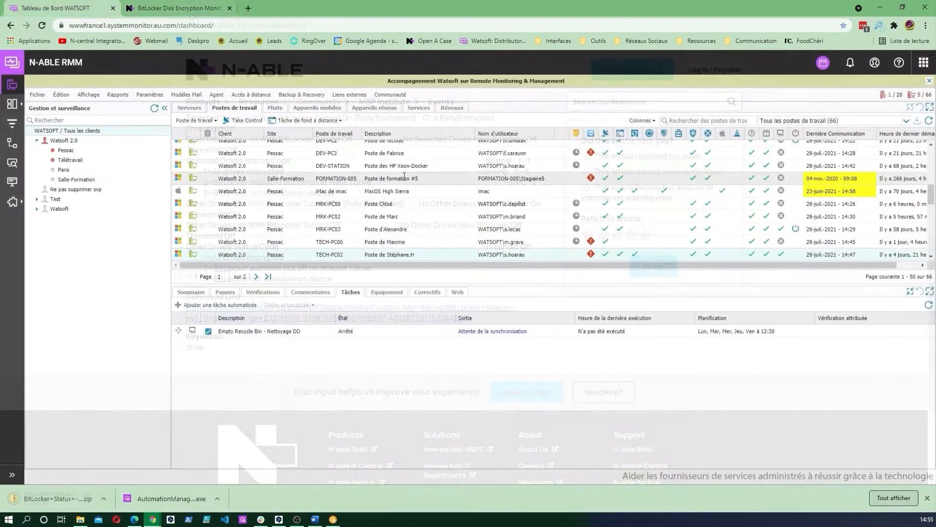
- Return to the N-able RMM dashboard and start creating a monitoring template from the TECH-PC02 workstation
{"action": "right_click", "coordinate": [350, 256]}
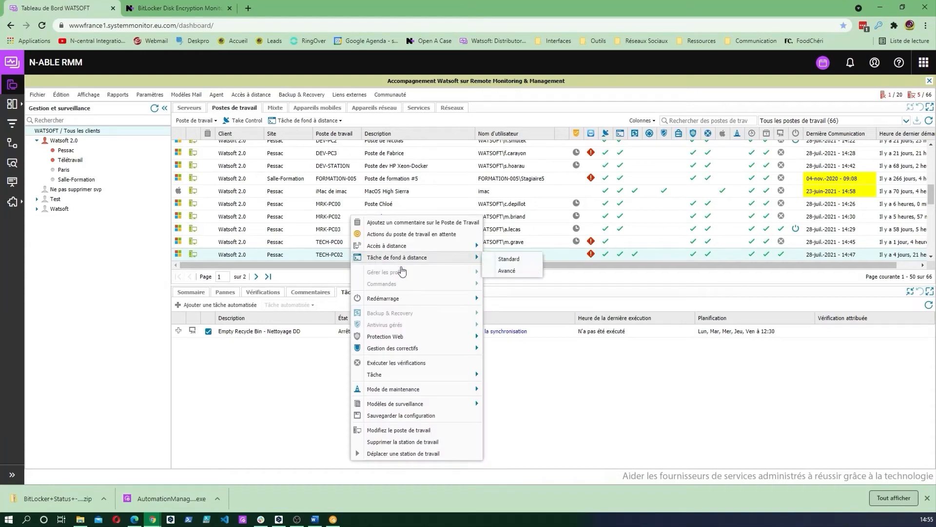
{"action": "mouse_move", "coordinate": [440, 408]}
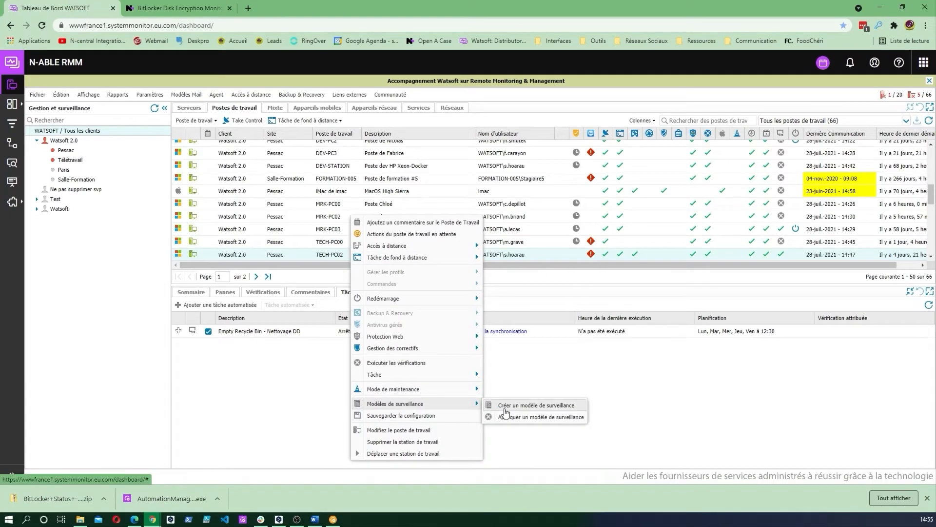
{"action": "left_click", "coordinate": [502, 406]}
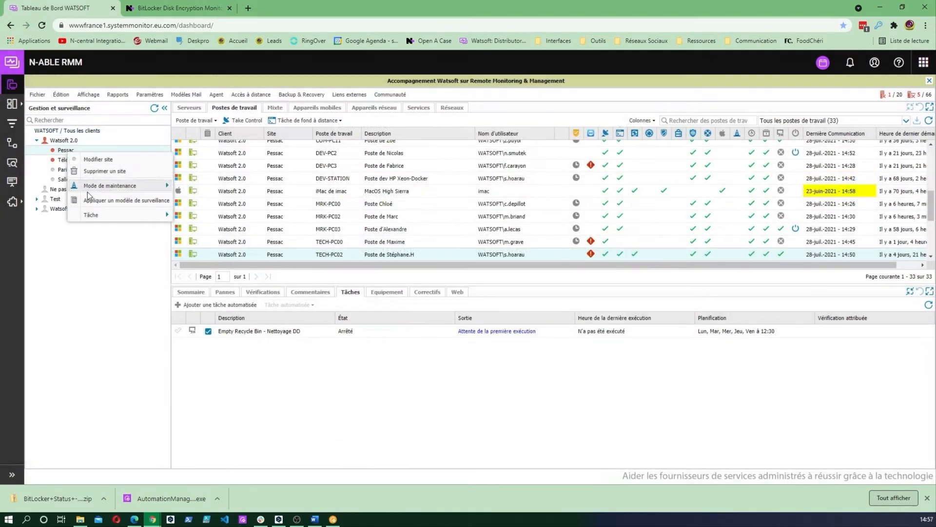
- Apply the monitoring template Modèle de TECH-PC0213 to the Pessac site's workstations, replacing their existing checks and tasks
{"action": "left_click", "coordinate": [200, 200]}
{"action": "scroll", "coordinate": [364, 299], "scroll_direction": "down", "scroll_amount": 5}
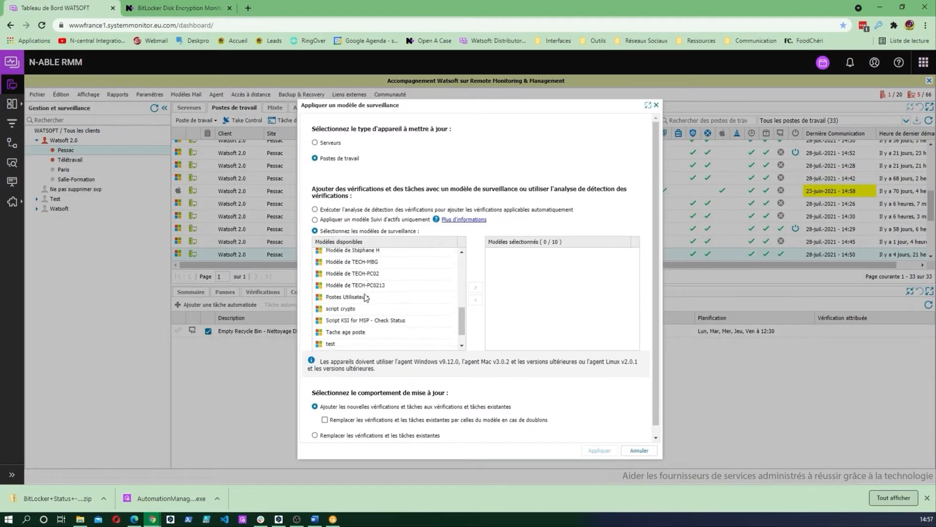
{"action": "left_click", "coordinate": [475, 291]}
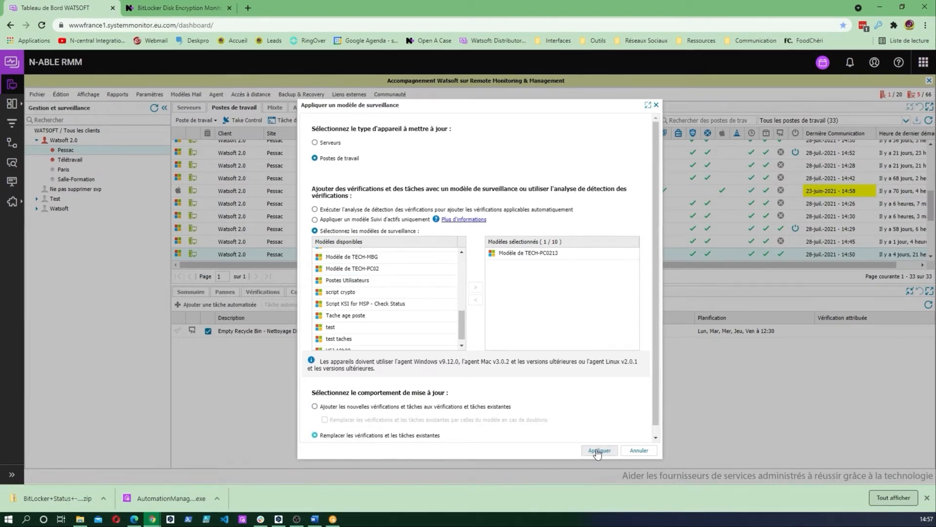
{"action": "left_click", "coordinate": [598, 450]}
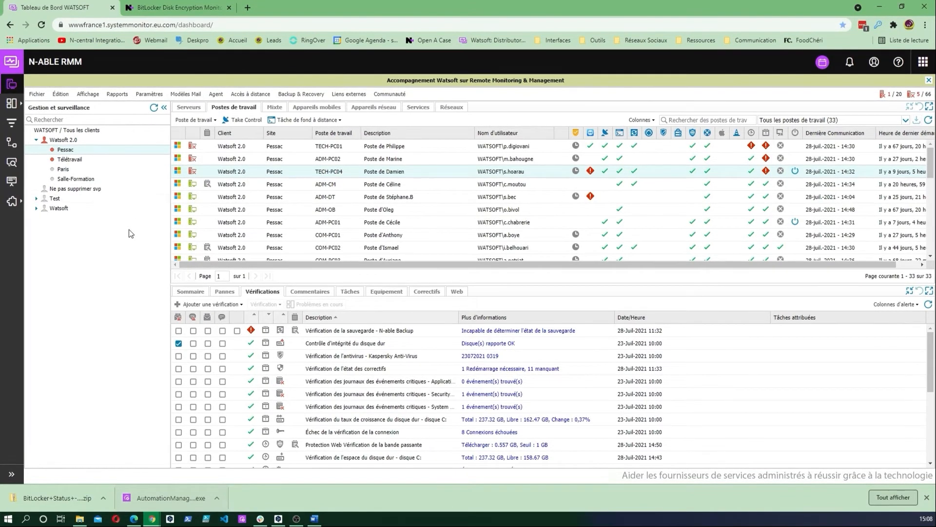
- Open the Take Control settings and review the activation options for all workstations
{"action": "left_click", "coordinate": [149, 94]}
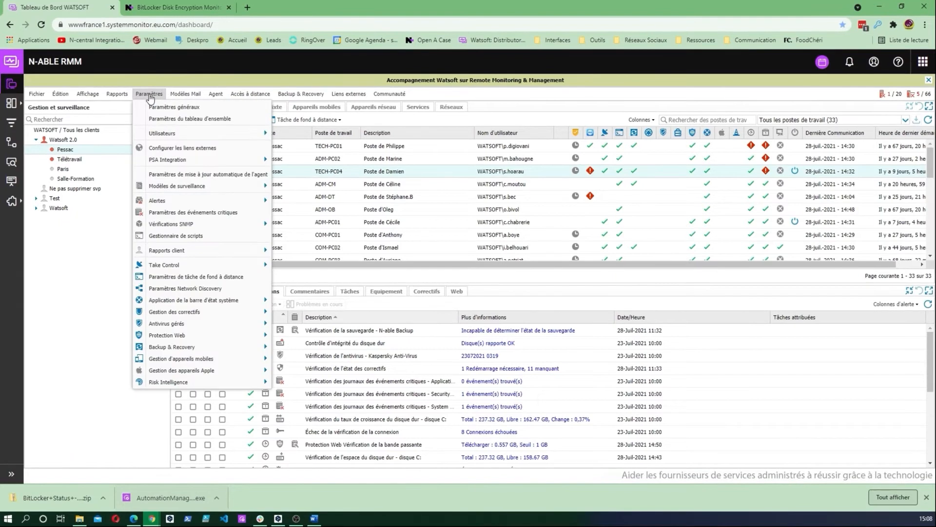
{"action": "mouse_move", "coordinate": [210, 264]}
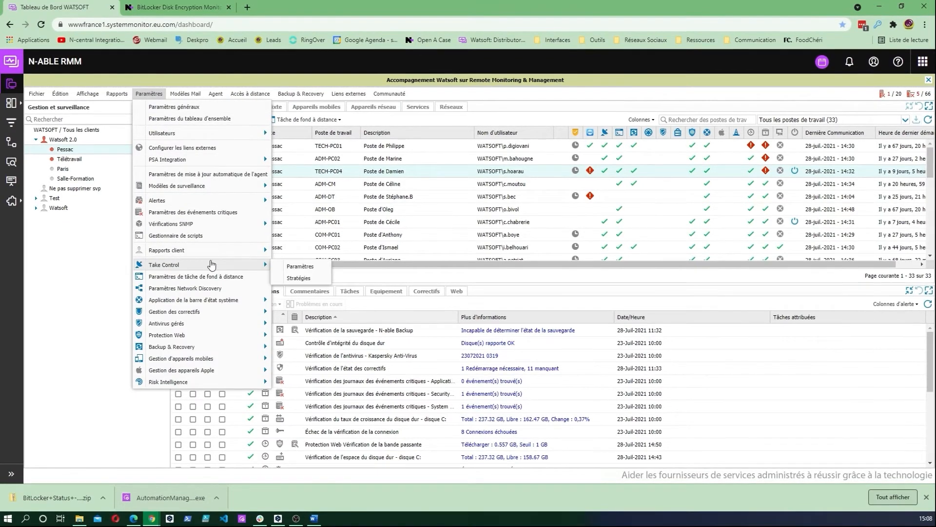
{"action": "left_click", "coordinate": [297, 266]}
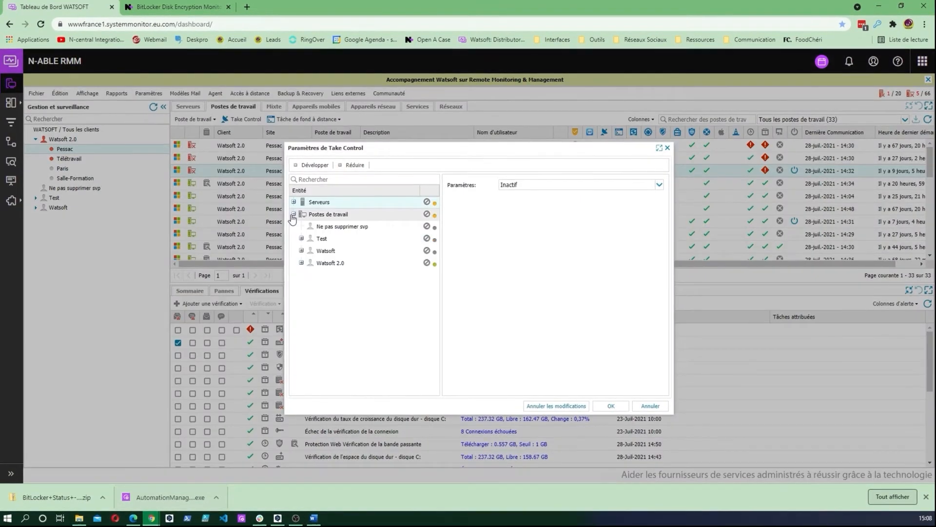
{"action": "left_click", "coordinate": [326, 215]}
{"action": "left_click", "coordinate": [529, 186]}
{"action": "left_click", "coordinate": [529, 187]}
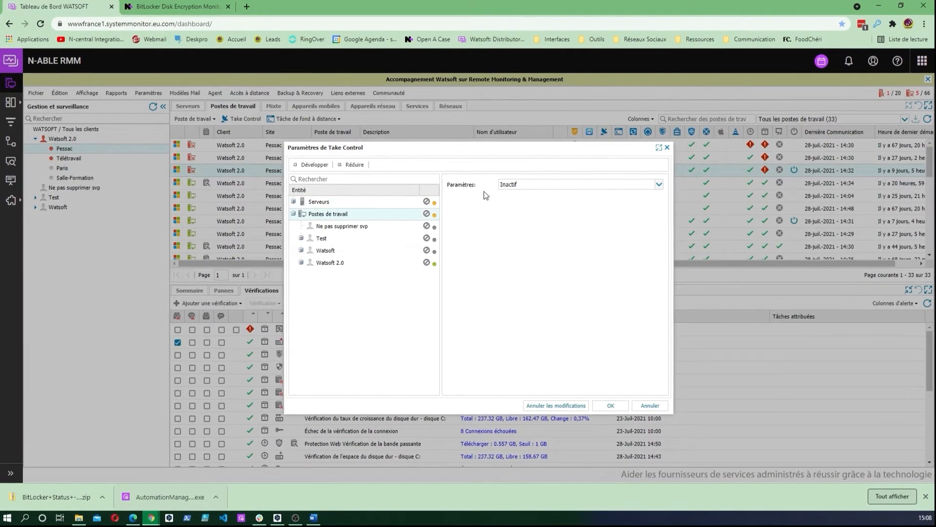
- Review the Take Control activation options for the Watsoft 2.0 client and its first site, and close the settings
{"action": "left_click", "coordinate": [340, 262]}
{"action": "left_click", "coordinate": [301, 262]}
{"action": "left_click", "coordinate": [539, 184]}
{"action": "left_click", "coordinate": [539, 184]}
{"action": "left_click", "coordinate": [341, 274]}
{"action": "left_click", "coordinate": [553, 185]}
{"action": "left_click", "coordinate": [554, 187]}
{"action": "left_click", "coordinate": [621, 403]}
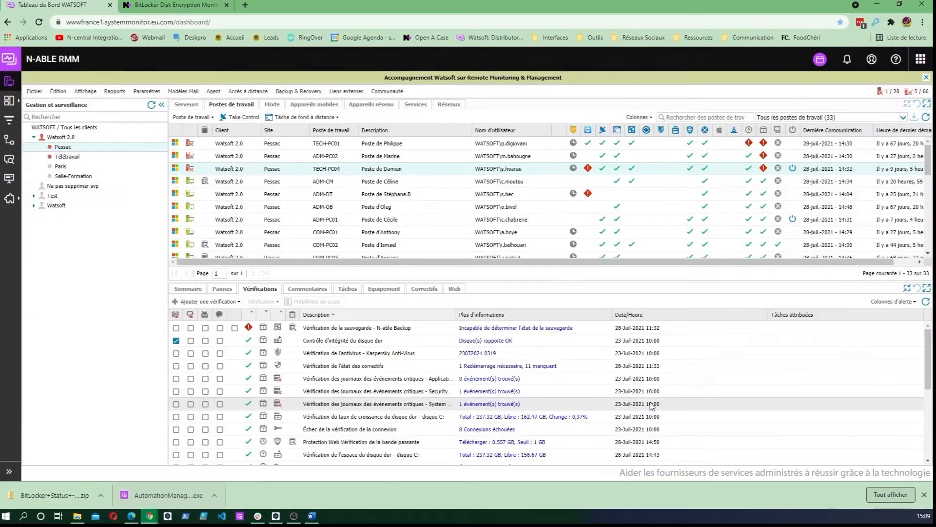
- Start a Take Control session on TECH-PC04 and view its file transfer lists and available monitors
{"action": "left_click", "coordinate": [242, 117]}
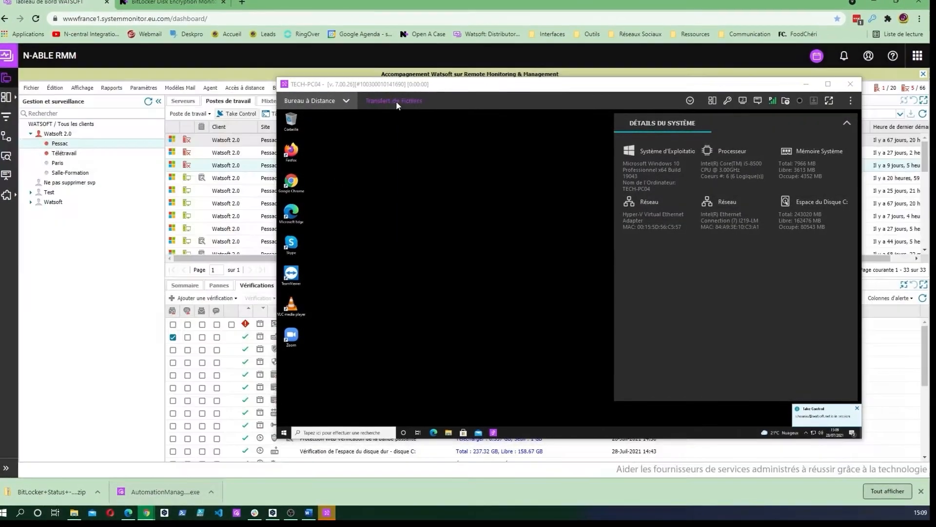
{"action": "left_click", "coordinate": [396, 101]}
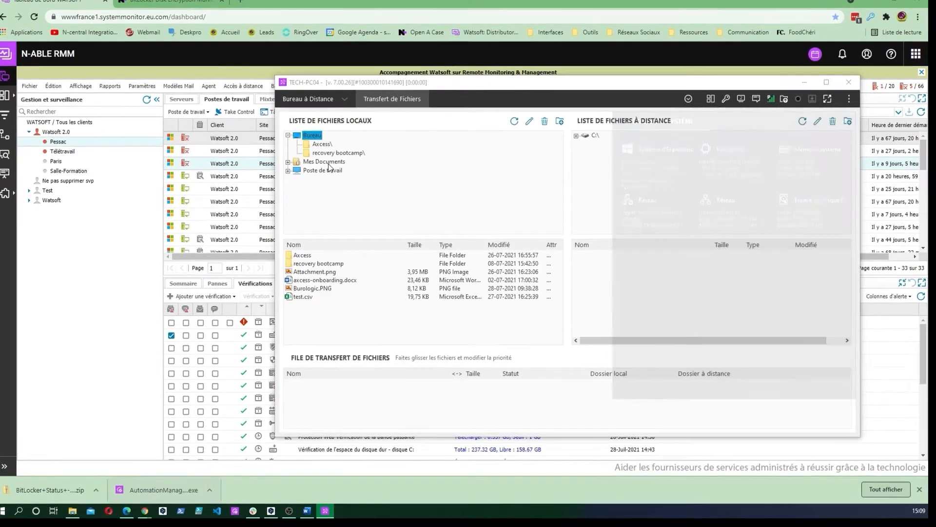
{"action": "left_click", "coordinate": [741, 100]}
{"action": "left_click", "coordinate": [739, 98]}
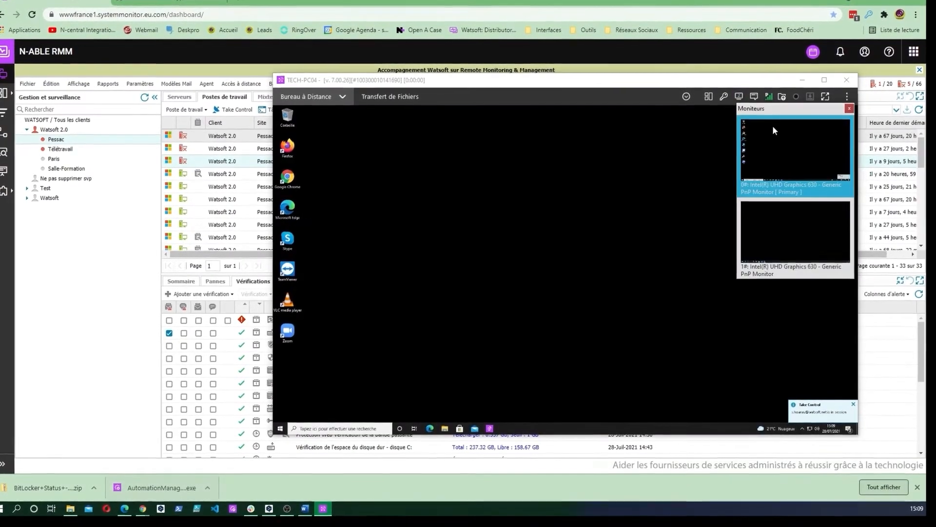
{"action": "left_click", "coordinate": [739, 96]}
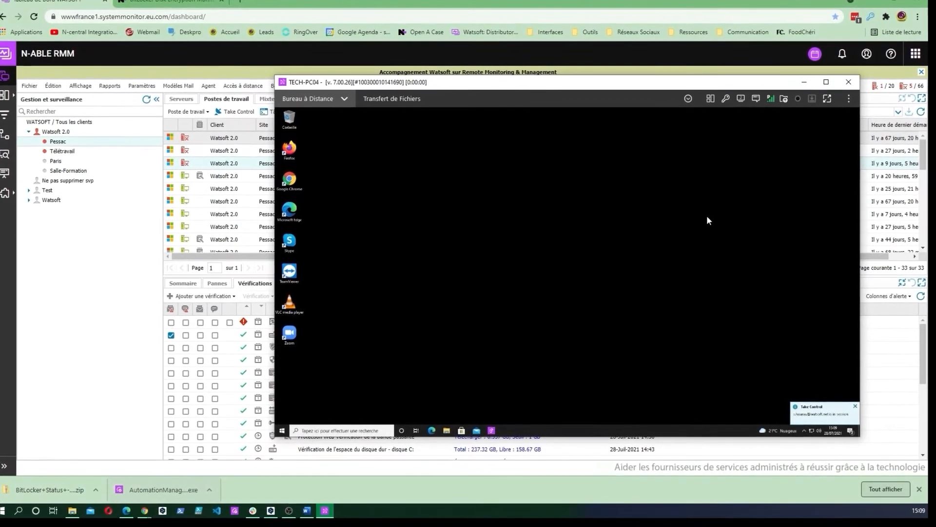
- Send the chat message "Bonjour" to the remote user and look through the session's colour and resolution options
{"action": "left_click", "coordinate": [756, 100]}
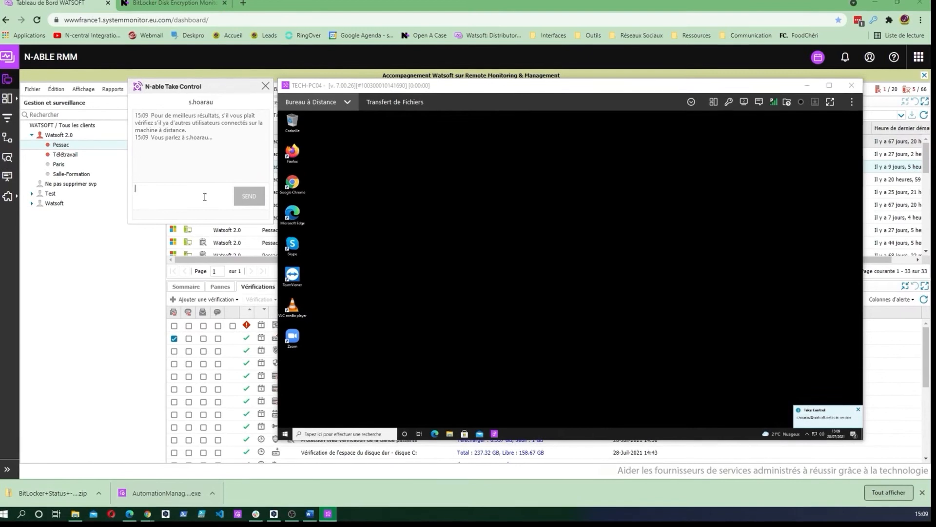
{"action": "type", "text": "Bonjour"}
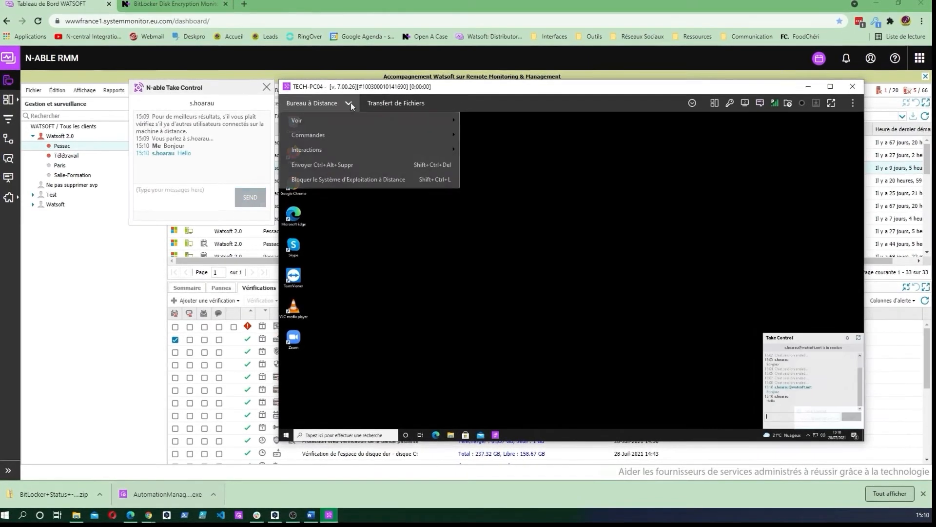
{"action": "mouse_move", "coordinate": [343, 120]}
{"action": "mouse_move", "coordinate": [583, 137]}
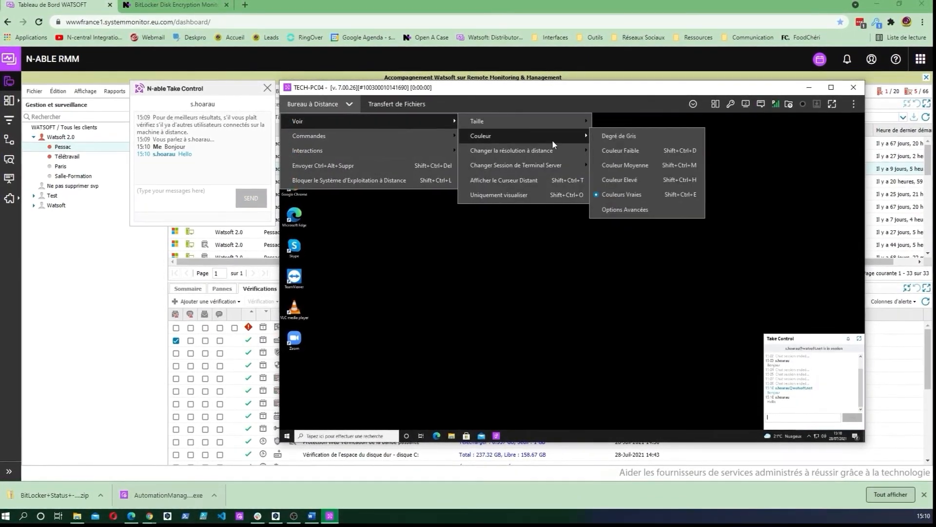
{"action": "mouse_move", "coordinate": [551, 150]}
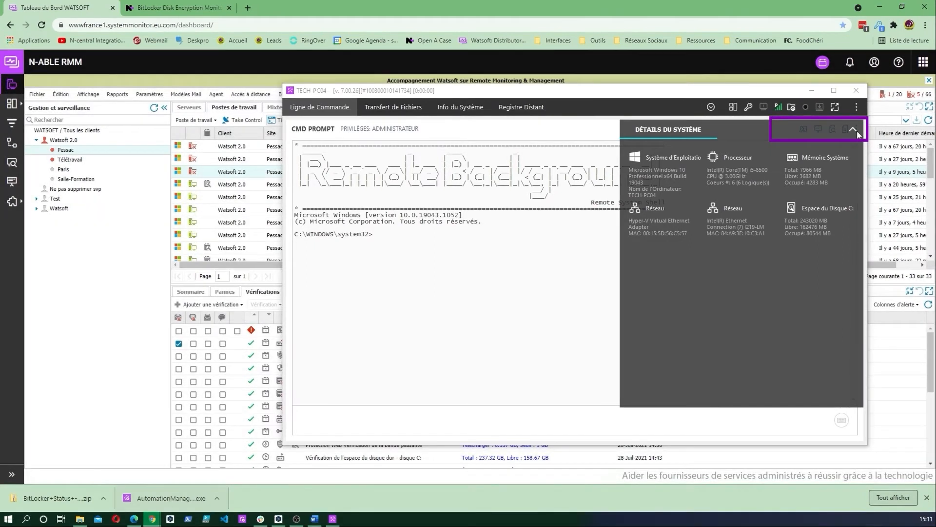
- In the TECH-PC04 remote background session, switch the shell to PowerShell and view the file transfer lists
{"action": "left_click", "coordinate": [856, 131]}
{"action": "left_click", "coordinate": [804, 130]}
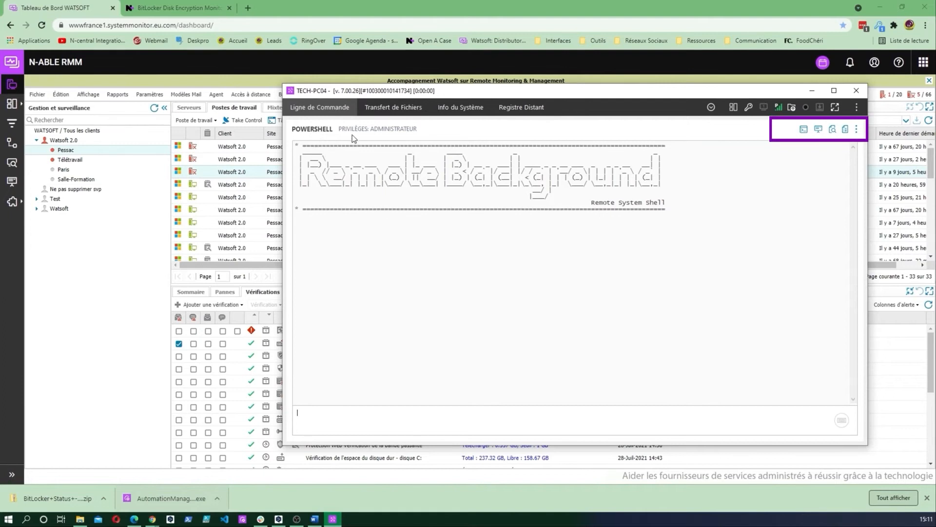
{"action": "left_click", "coordinate": [393, 107]}
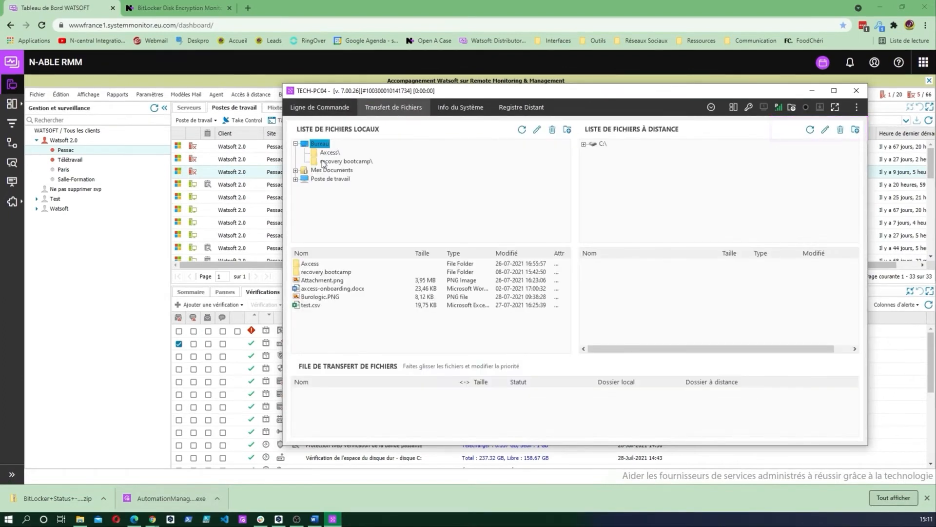
- Audit the TECH-PC04 system information and examine its processes, process actions, services and application events
{"action": "left_click", "coordinate": [456, 109]}
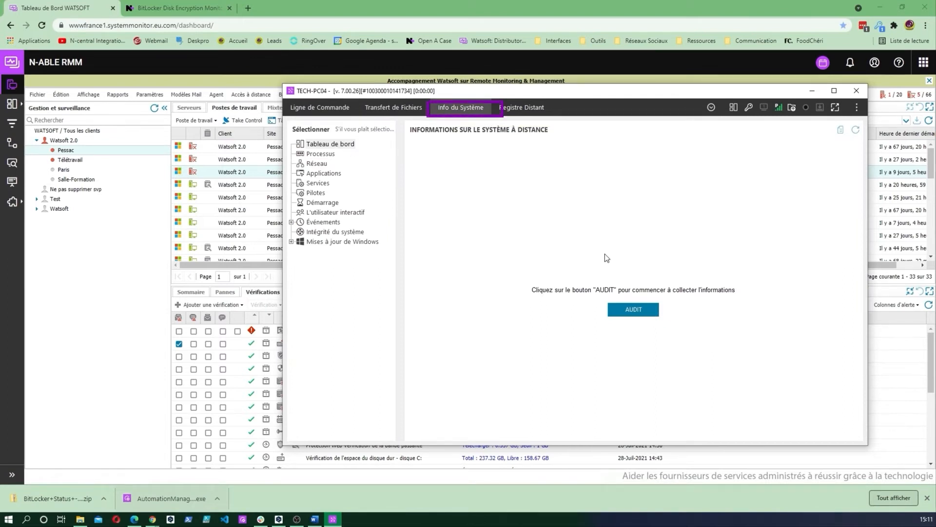
{"action": "left_click", "coordinate": [633, 309]}
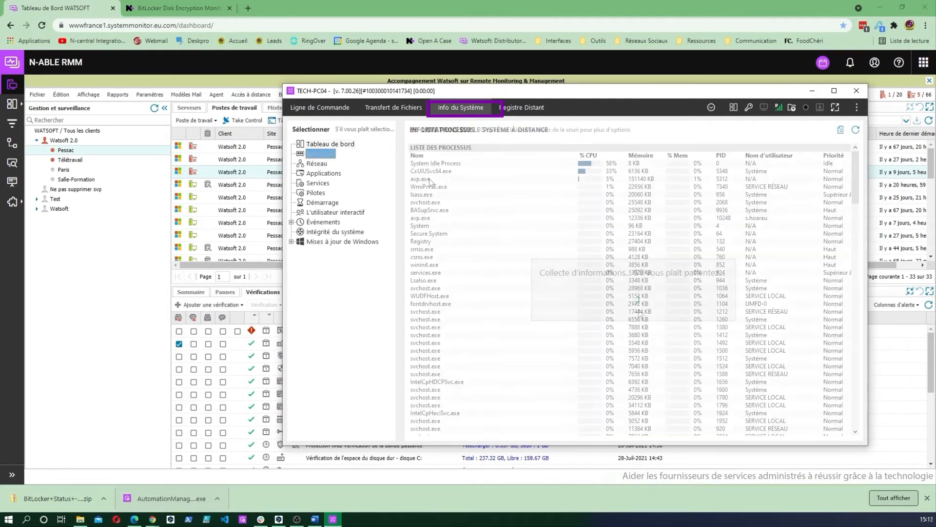
{"action": "right_click", "coordinate": [426, 350]}
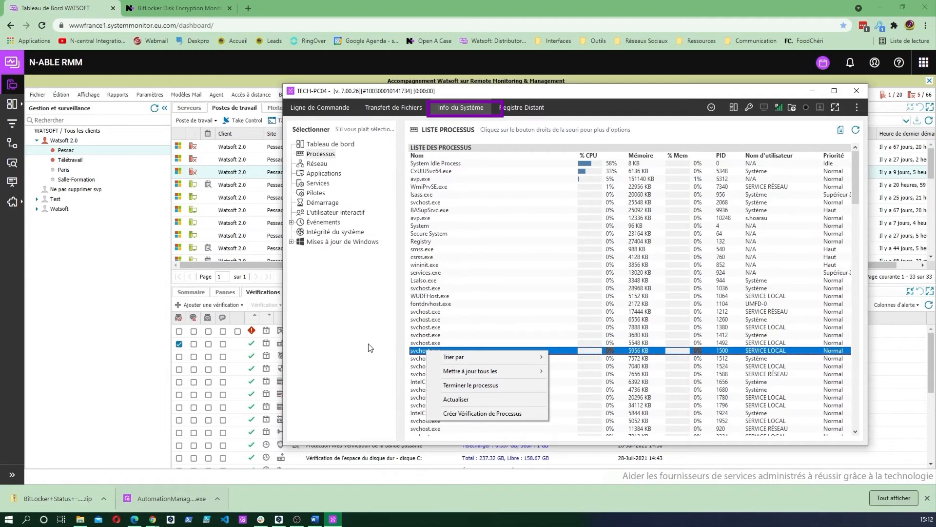
{"action": "left_click", "coordinate": [318, 183]}
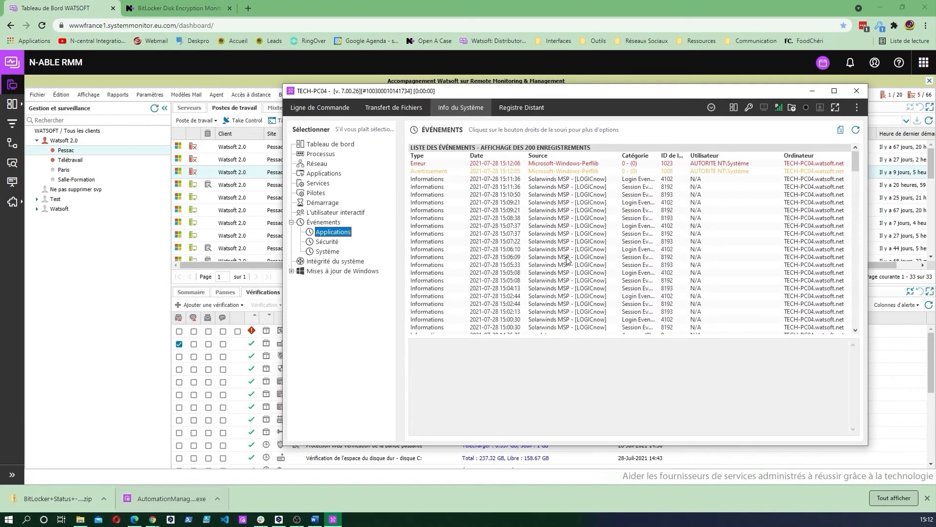
- Browse the remote registry of TECH-PC04 by expanding its keys
{"action": "left_click", "coordinate": [518, 108]}
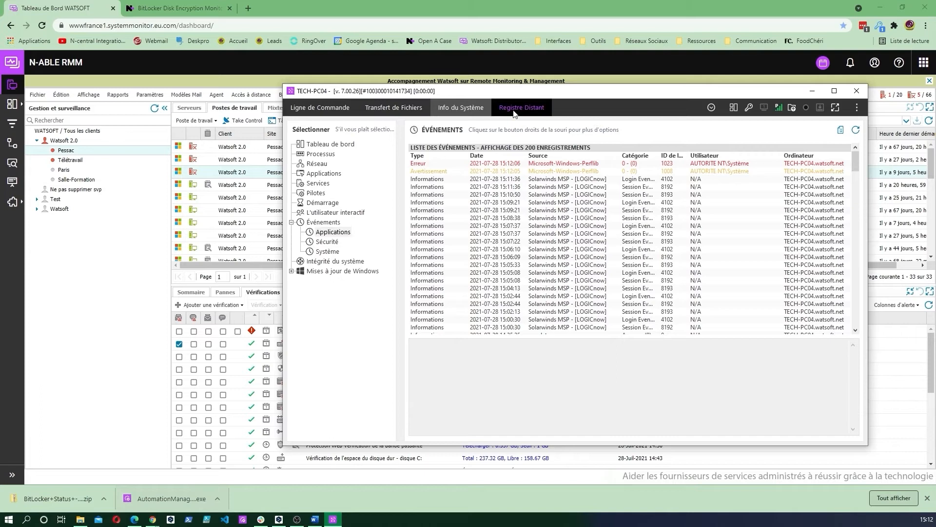
{"action": "double_click", "coordinate": [364, 287]}
{"action": "double_click", "coordinate": [352, 312]}
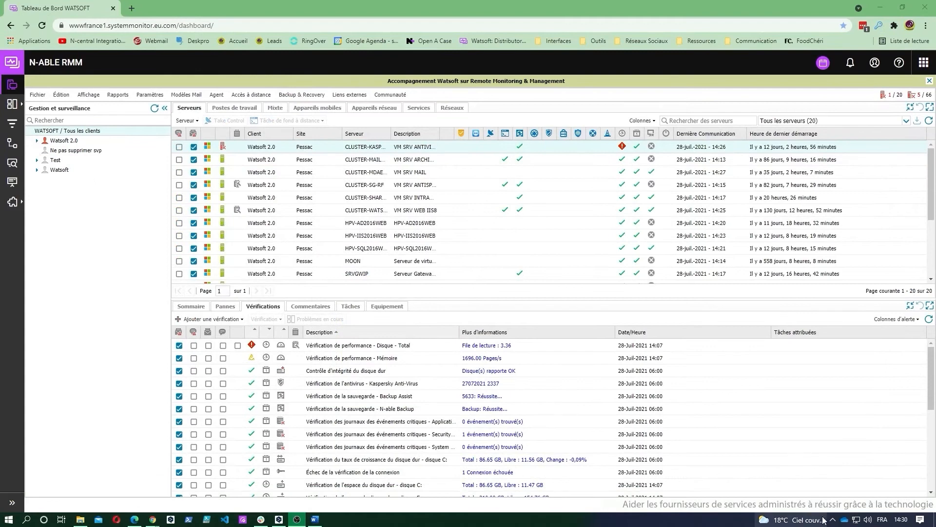
- Show the tray application's user options and review its policy settings for the Watsoft 2.0 workstations
{"action": "left_click", "coordinate": [832, 519]}
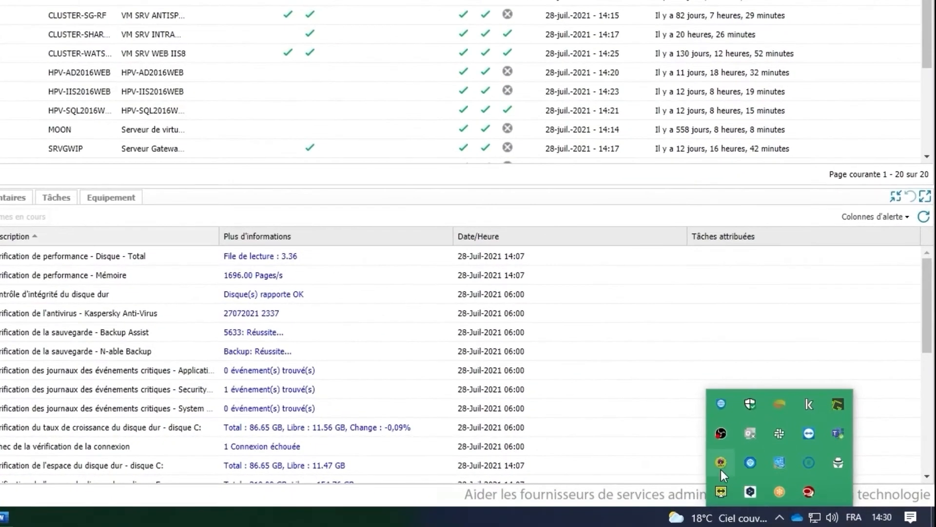
{"action": "right_click", "coordinate": [721, 462]}
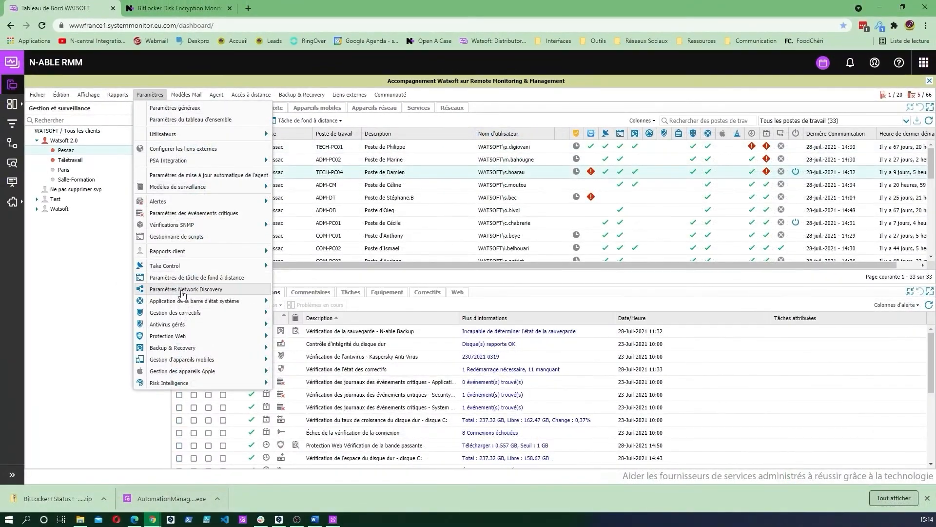
{"action": "mouse_move", "coordinate": [183, 312]}
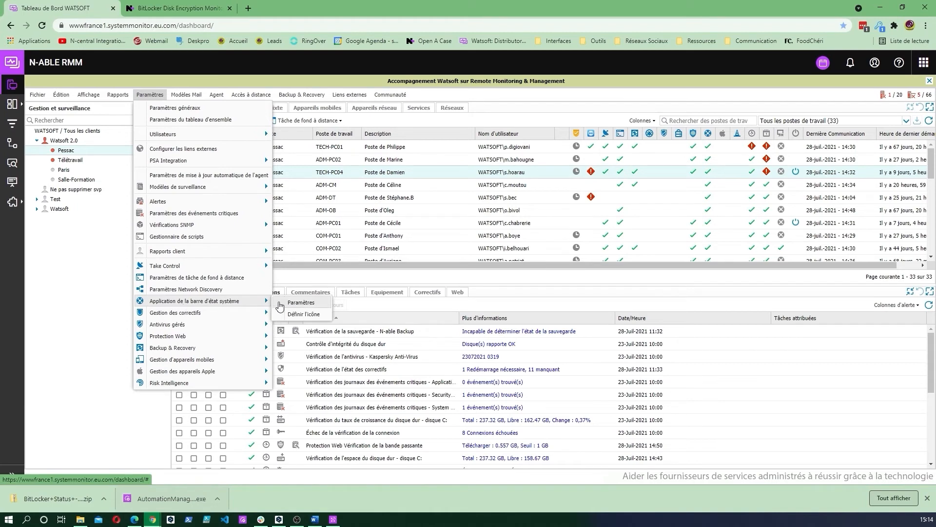
{"action": "left_click", "coordinate": [304, 314]}
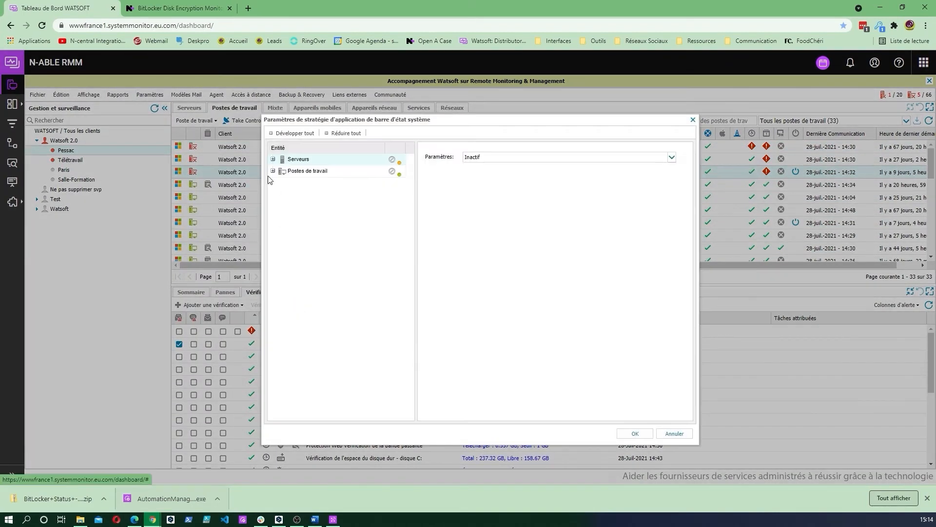
{"action": "left_click", "coordinate": [272, 171]}
{"action": "left_click", "coordinate": [309, 219]}
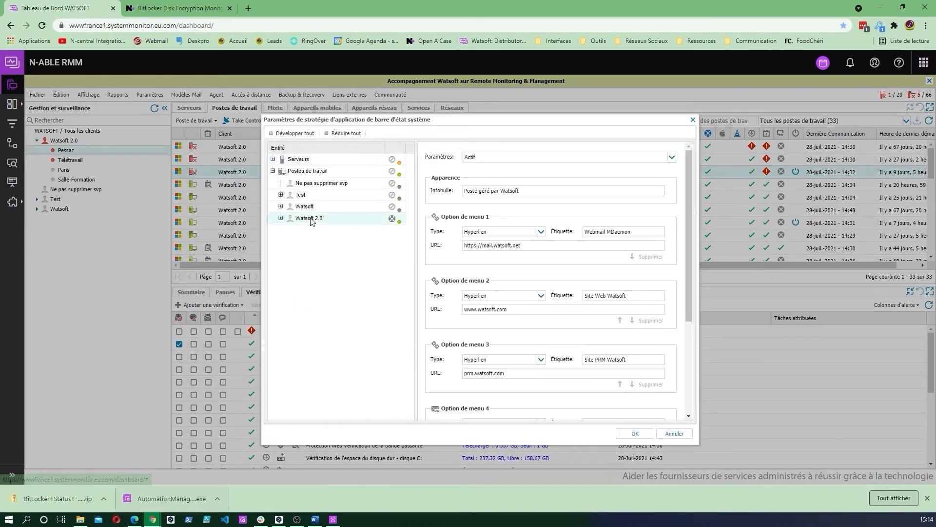
{"action": "scroll", "coordinate": [476, 314], "scroll_direction": "down", "scroll_amount": 2}
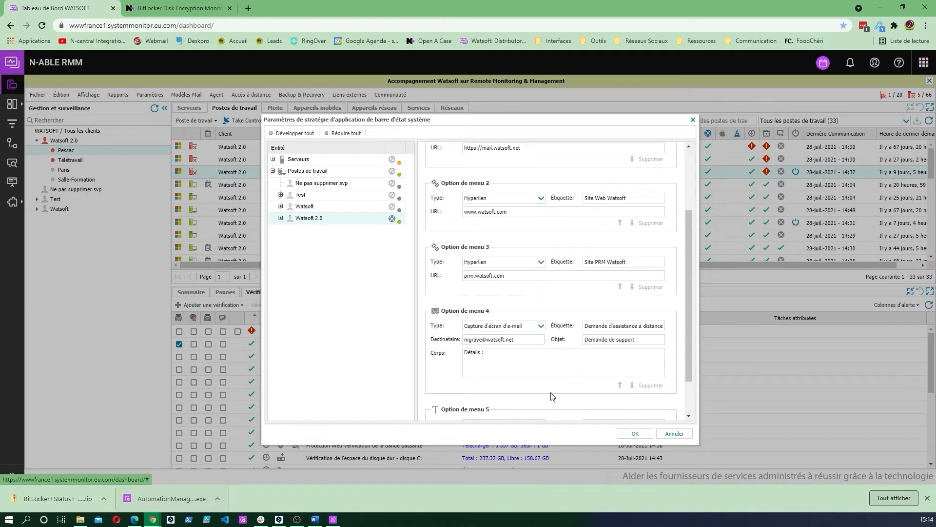
{"action": "left_click", "coordinate": [635, 434]}
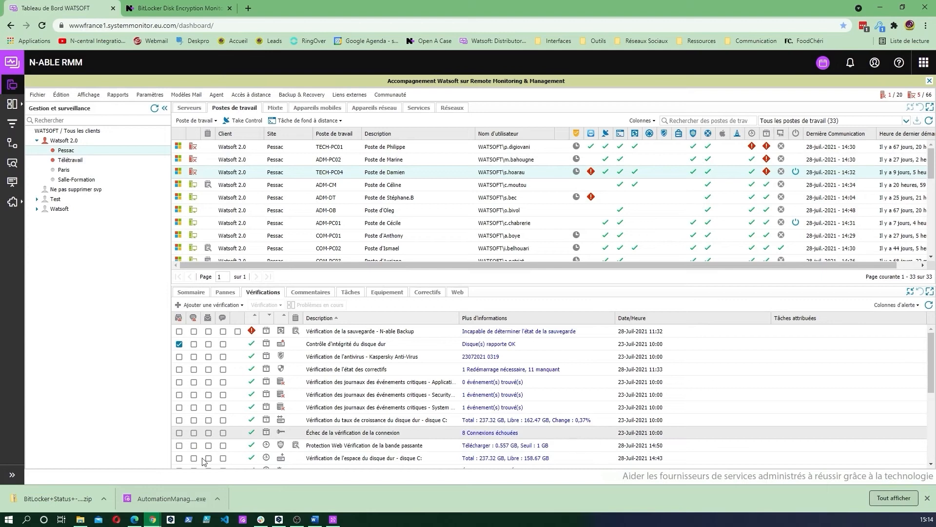
- Create a patch management feature policy named demo for desktop computers, based on the Desktop policy
{"action": "key", "text": "alt+Tab"}
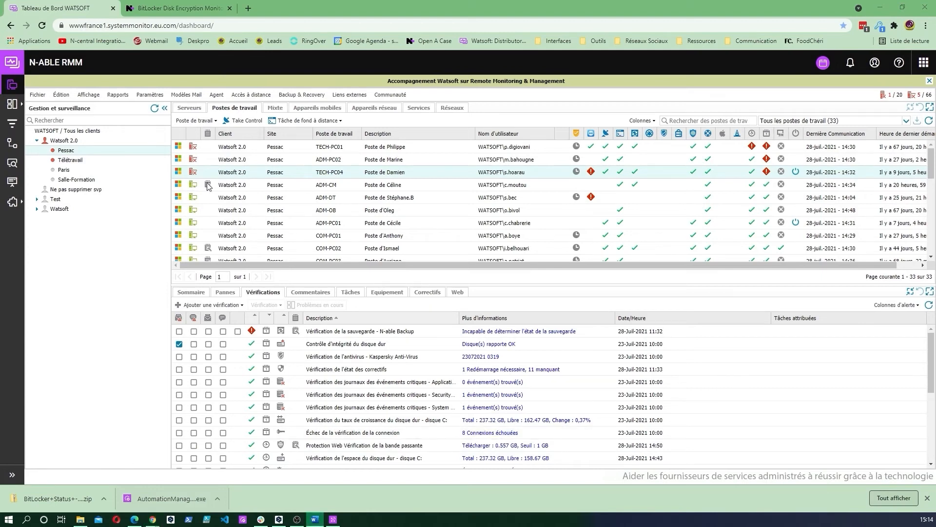
{"action": "left_click", "coordinate": [149, 95]}
{"action": "mouse_move", "coordinate": [170, 312]}
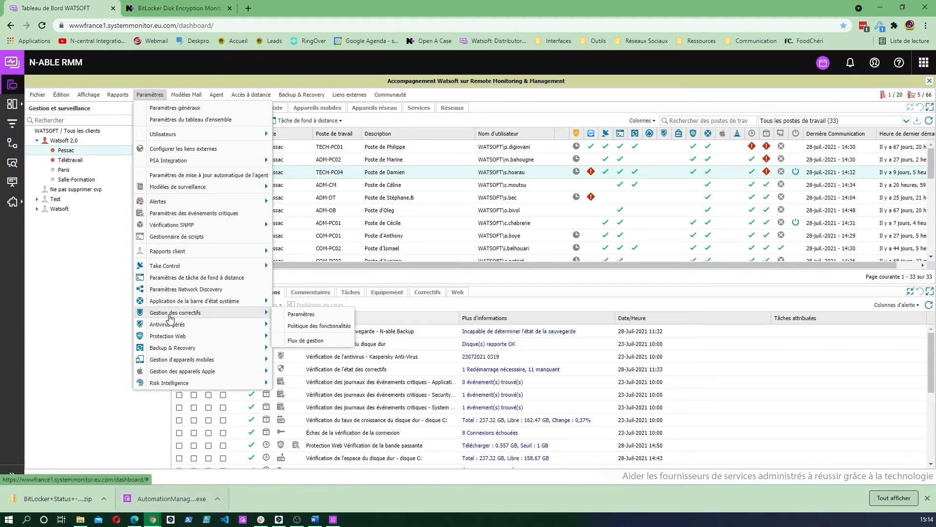
{"action": "left_click", "coordinate": [307, 330]}
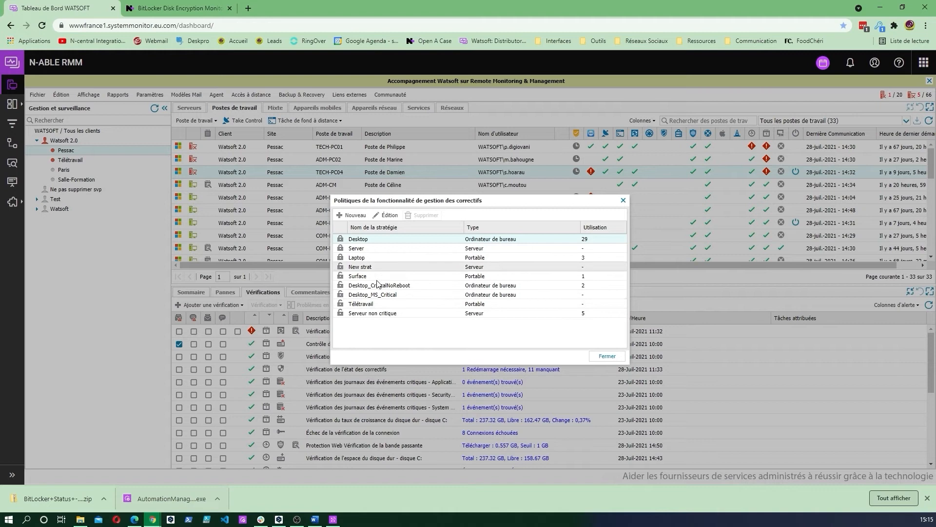
{"action": "left_click", "coordinate": [359, 217]}
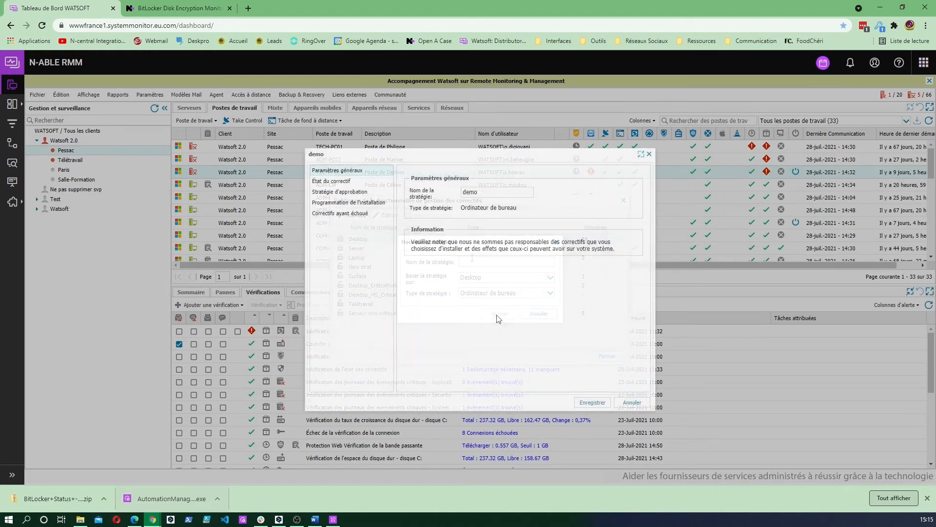
- Switch the demo policy's patch status to a scheduled scan at 09:00 and include Tuesday alongside Monday
{"action": "left_click", "coordinate": [348, 184]}
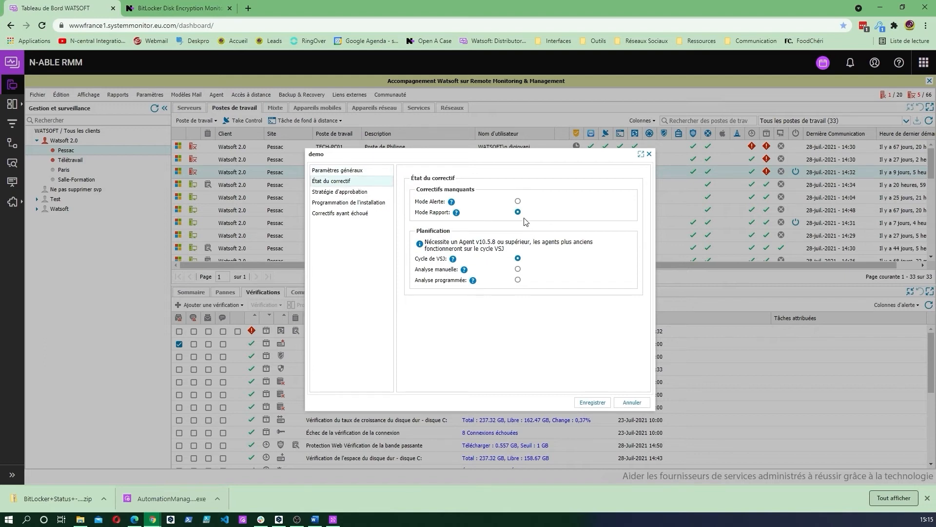
{"action": "left_click", "coordinate": [518, 280]}
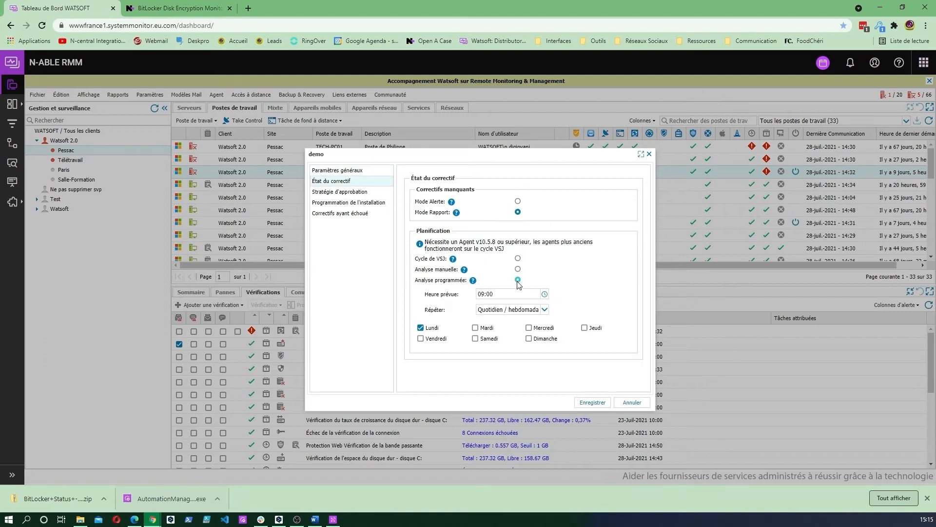
{"action": "left_click", "coordinate": [475, 328]}
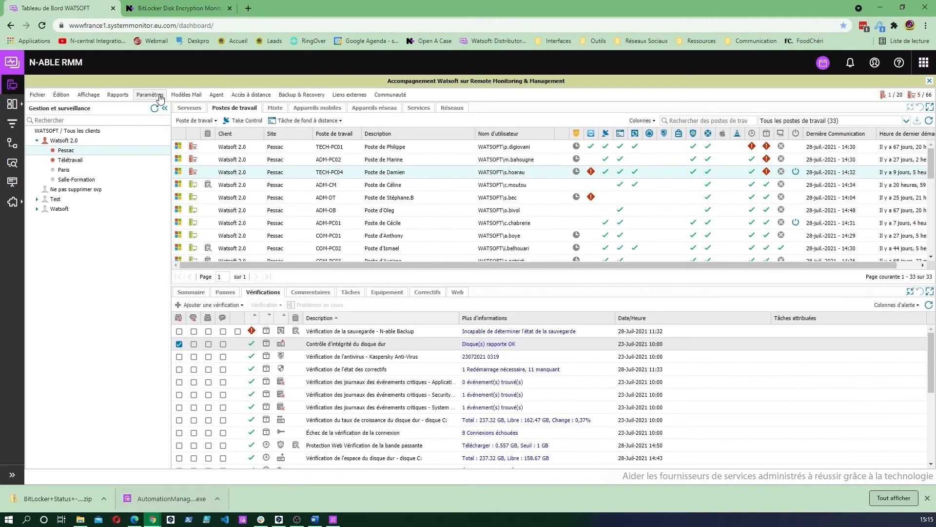
- Walk the missing Zoom 5.7.804 patch through the patch management workflow using the Autoriser action
{"action": "left_click", "coordinate": [159, 96]}
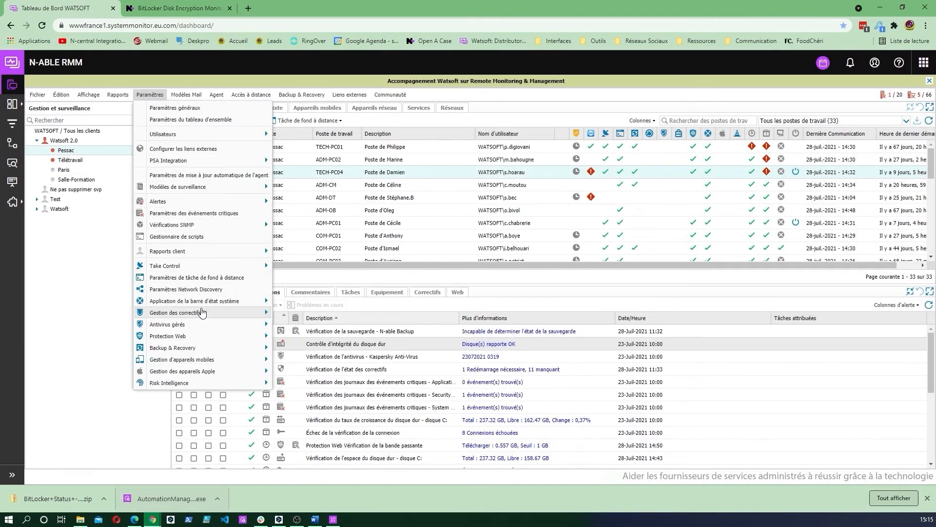
{"action": "mouse_move", "coordinate": [222, 313]}
{"action": "left_click", "coordinate": [325, 340]}
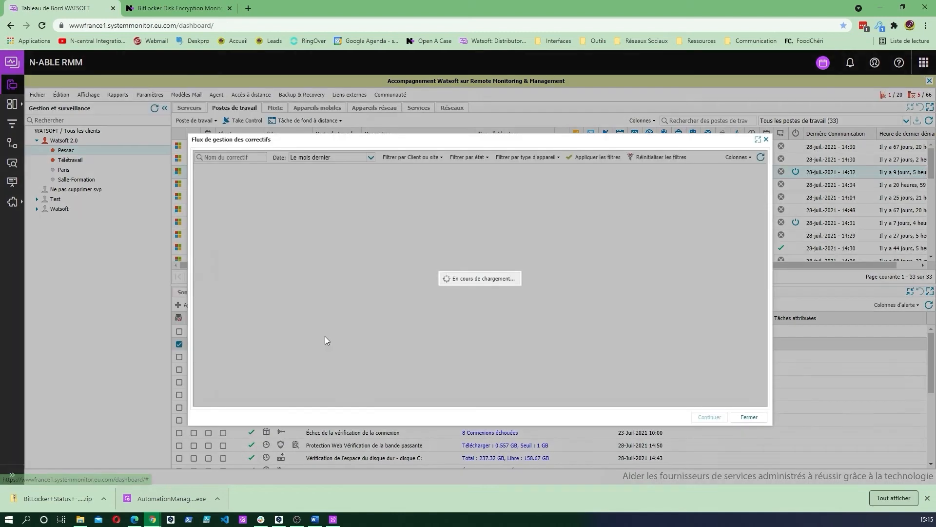
{"action": "scroll", "coordinate": [458, 274], "scroll_direction": "down", "scroll_amount": 5}
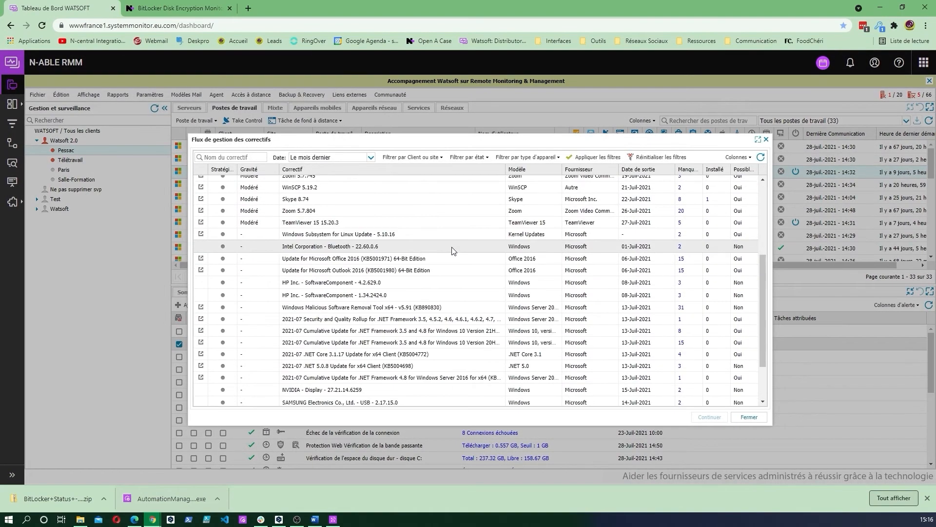
{"action": "left_click", "coordinate": [588, 212]}
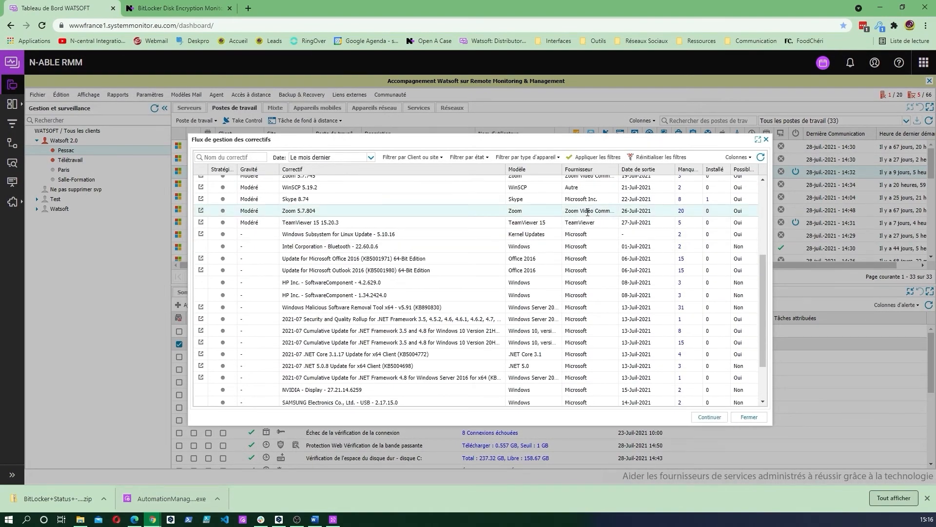
{"action": "left_click", "coordinate": [709, 416]}
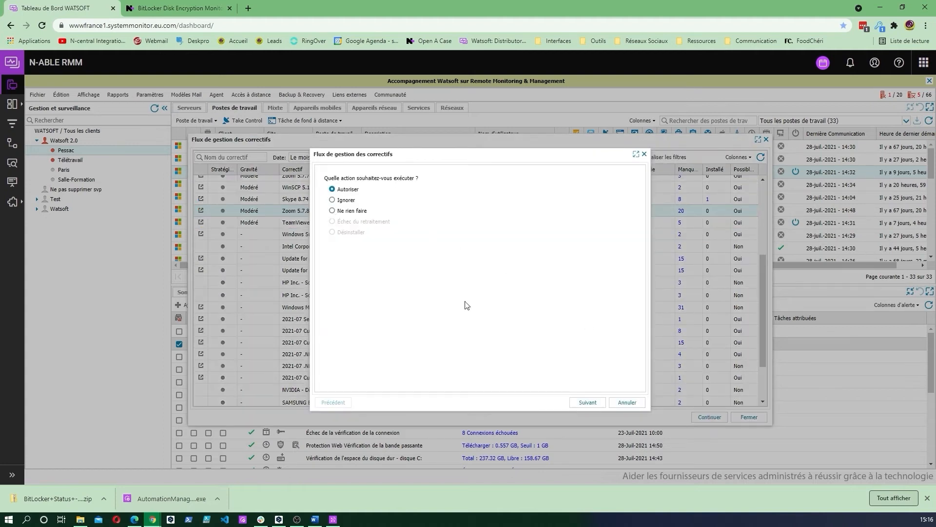
{"action": "left_click", "coordinate": [588, 402]}
{"action": "left_click", "coordinate": [587, 402]}
- Review the patch list of TECH-PC04 and view the approval scheduling options for VLC Media Player (x64) 3.0.16 without authorizing it
{"action": "left_click", "coordinate": [421, 297]}
{"action": "scroll", "coordinate": [324, 360], "scroll_direction": "down", "scroll_amount": 3}
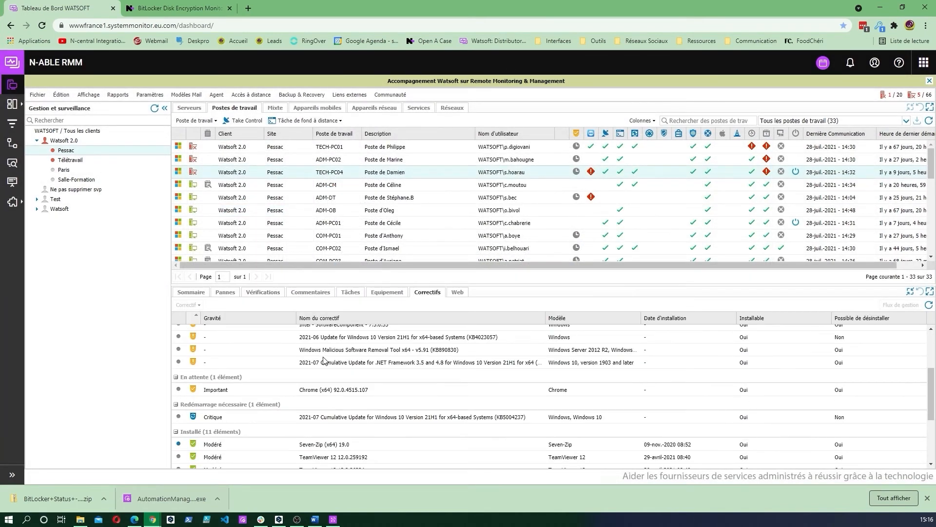
{"action": "scroll", "coordinate": [324, 360], "scroll_direction": "up", "scroll_amount": 3}
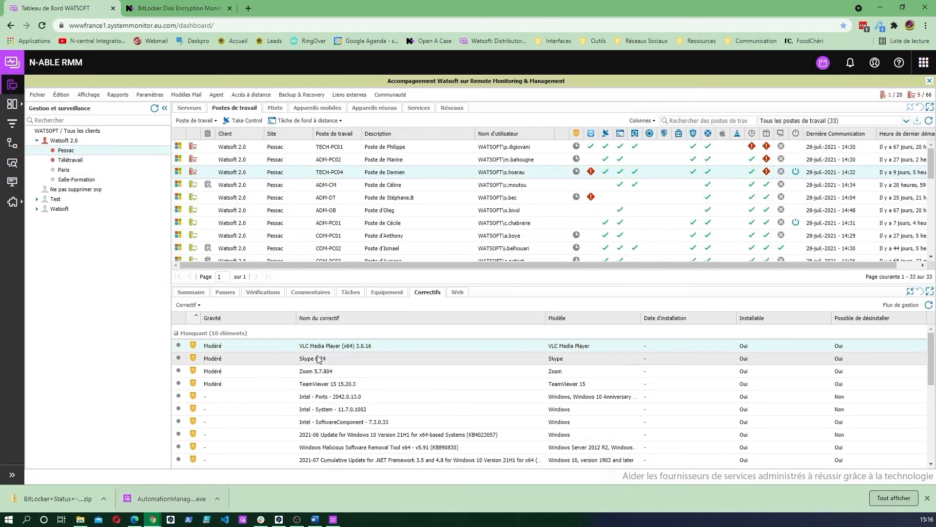
{"action": "right_click", "coordinate": [316, 347]}
{"action": "left_click", "coordinate": [350, 355]}
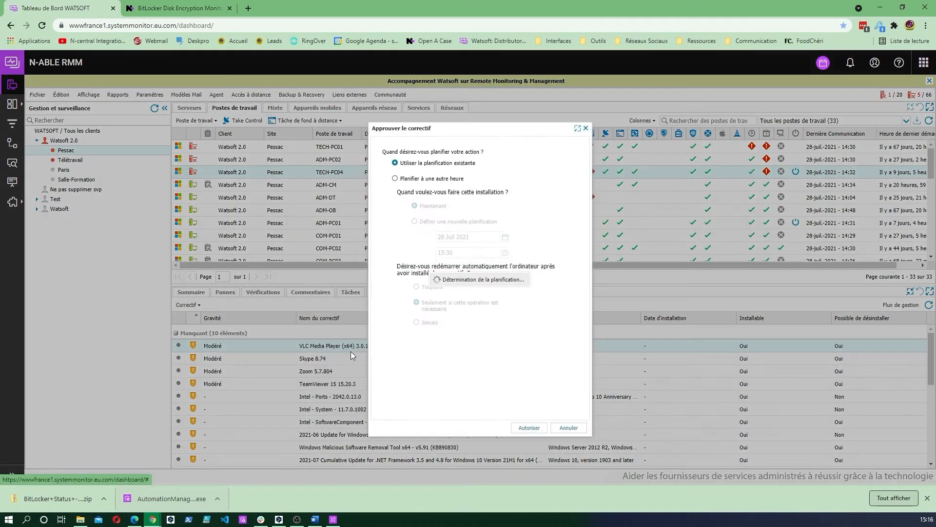
{"action": "left_click", "coordinate": [569, 428]}
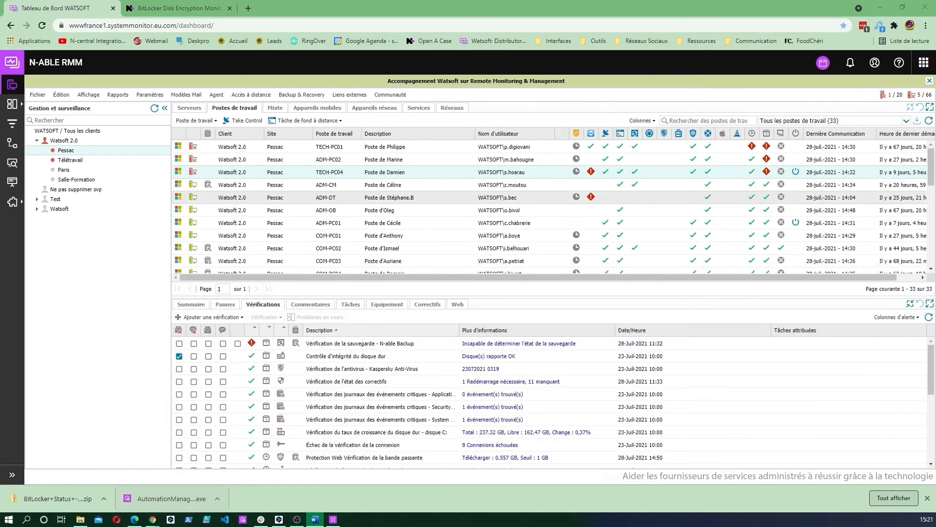
- Open the custom unlocked desktop policy for editing in the managed antivirus protection policies
{"action": "left_click", "coordinate": [149, 94]}
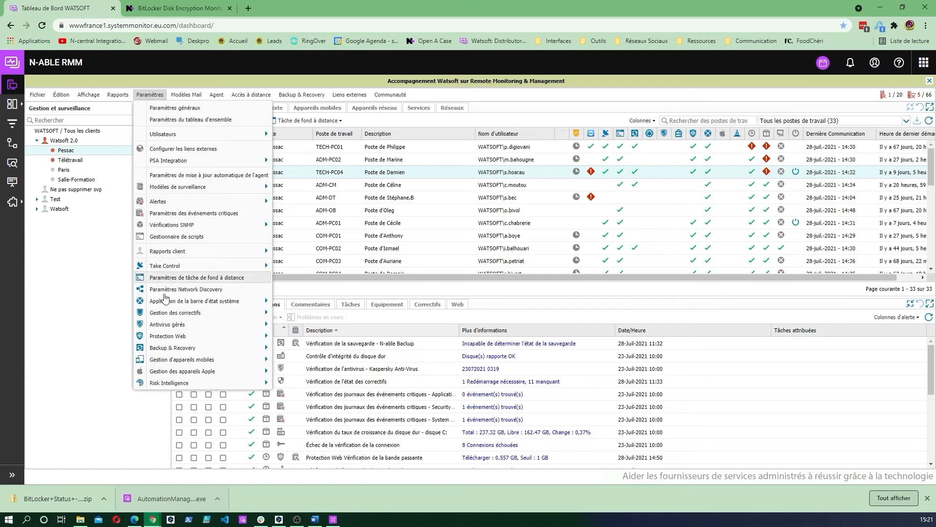
{"action": "mouse_move", "coordinate": [258, 324]}
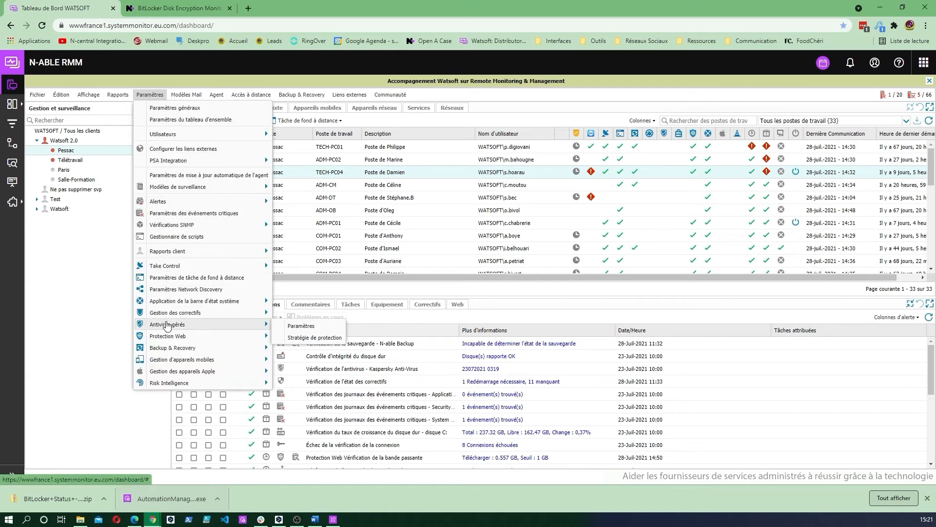
{"action": "left_click", "coordinate": [310, 338]}
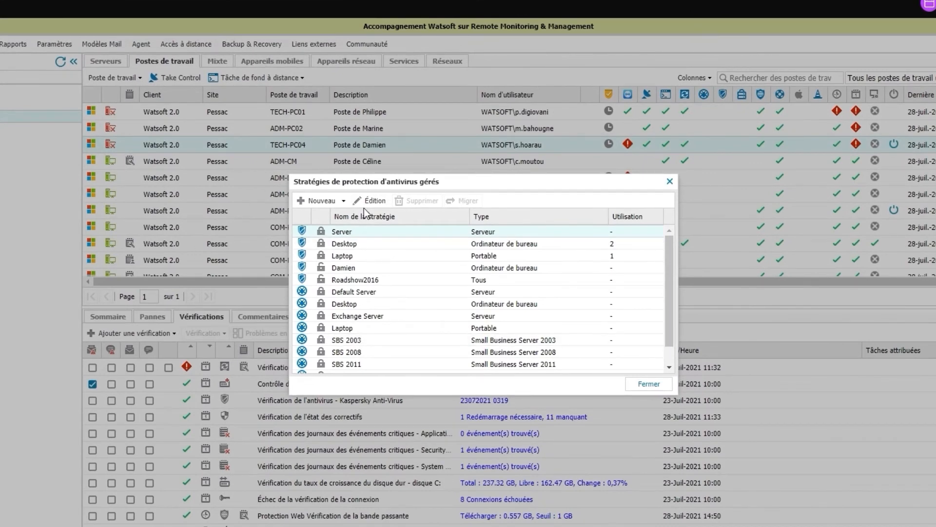
{"action": "left_click", "coordinate": [346, 268]}
{"action": "left_click", "coordinate": [374, 199]}
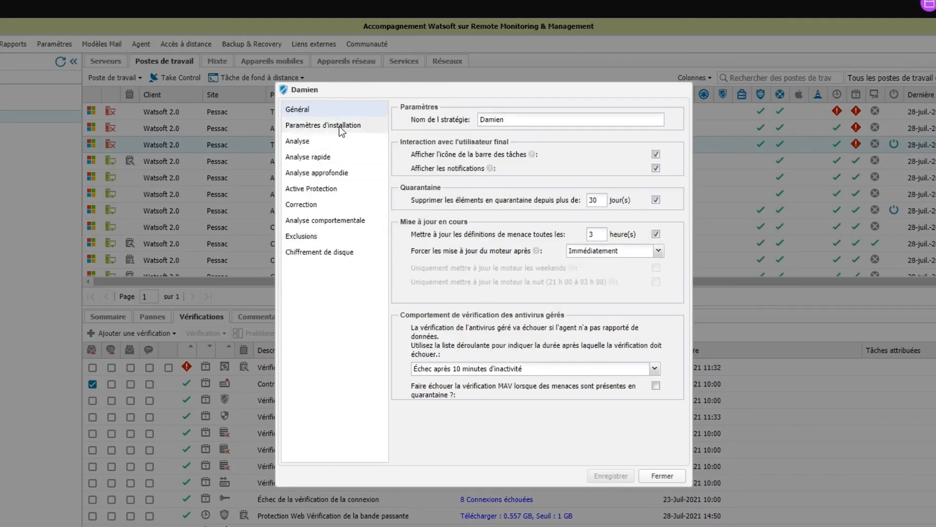
- Enter Watsoft in the agent customization fields of the antivirus policy's installation settings
{"action": "left_click", "coordinate": [340, 128]}
{"action": "left_click_drag", "start_coordinate": [578, 260], "coordinate": [452, 251]}
{"action": "type", "text": "Wa"}
- Review the antivirus policy's deep scan, Active Protection and behavioural analysis settings
{"action": "left_click", "coordinate": [341, 172]}
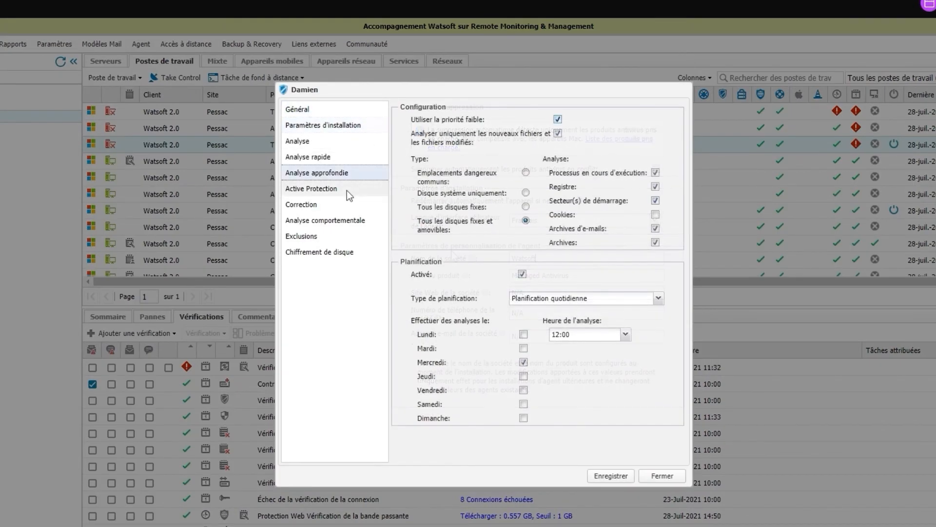
{"action": "left_click", "coordinate": [346, 190]}
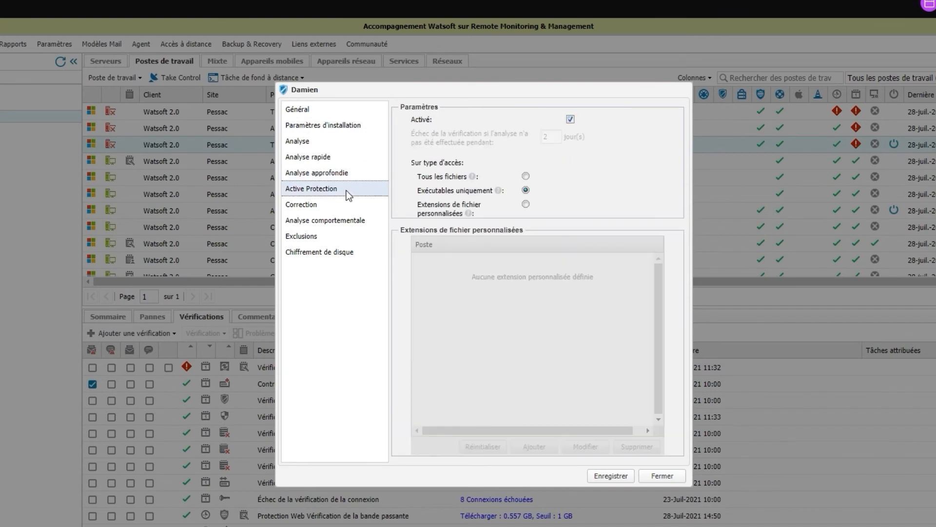
{"action": "left_click", "coordinate": [341, 223]}
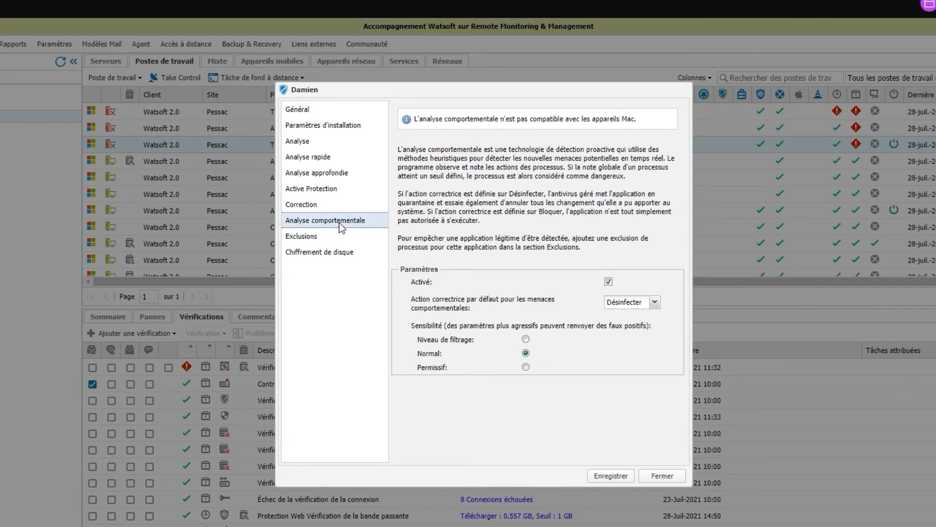
- Set the antivirus policy's corrective action for infected files to Quarantaine
{"action": "left_click", "coordinate": [320, 207]}
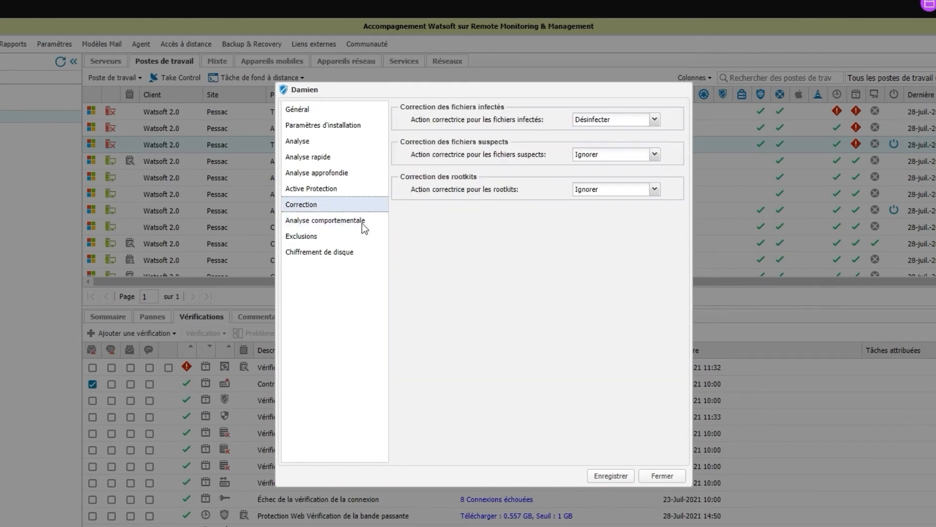
{"action": "left_click", "coordinate": [654, 120]}
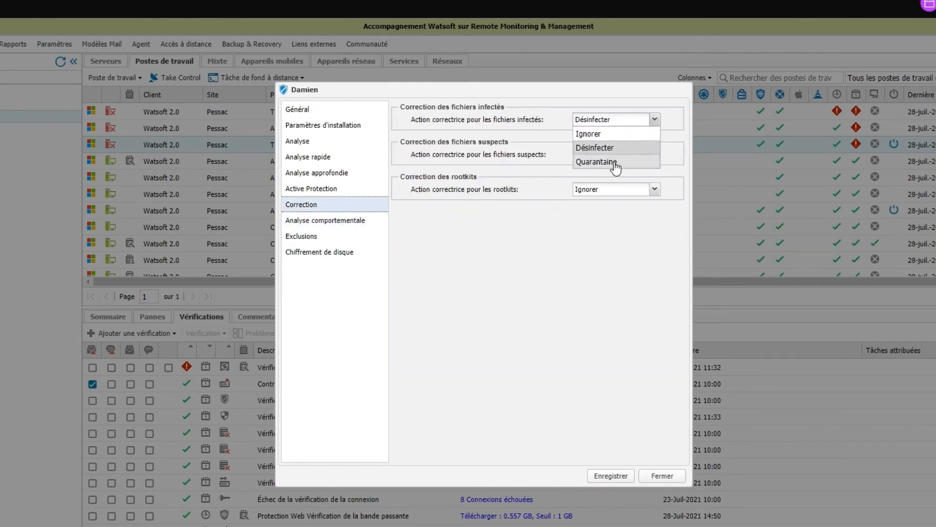
{"action": "left_click", "coordinate": [596, 162]}
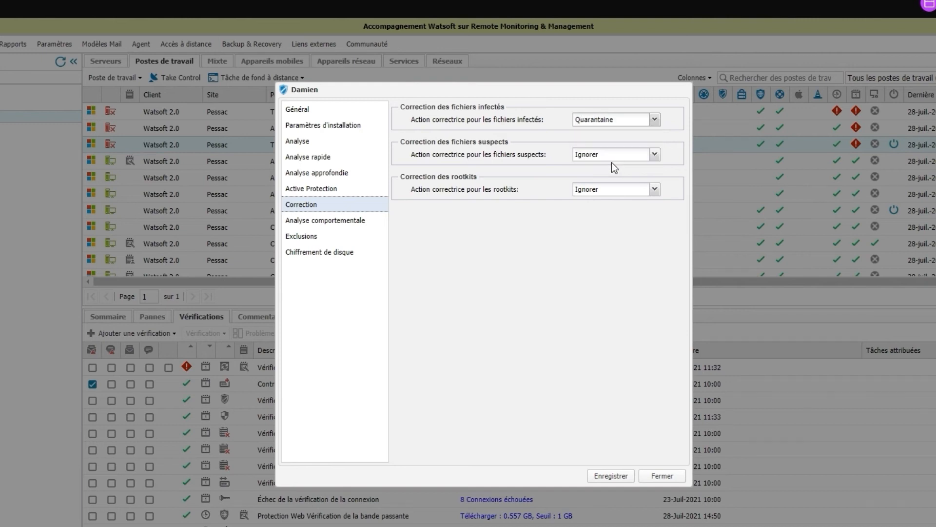
- Examine the antivirus policy's exclusions and the exclusion types that can be added, along with its disk encryption settings
{"action": "left_click", "coordinate": [290, 235]}
{"action": "left_click", "coordinate": [513, 181]}
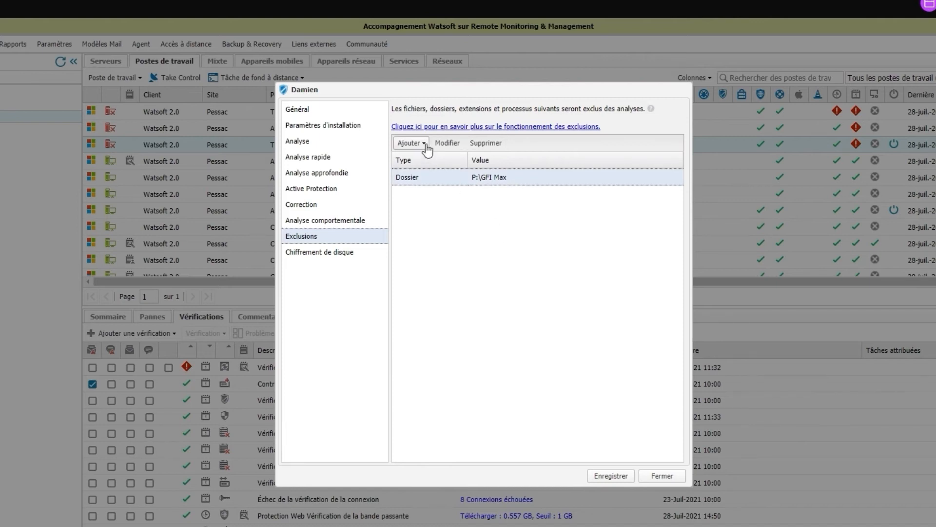
{"action": "left_click", "coordinate": [409, 143]}
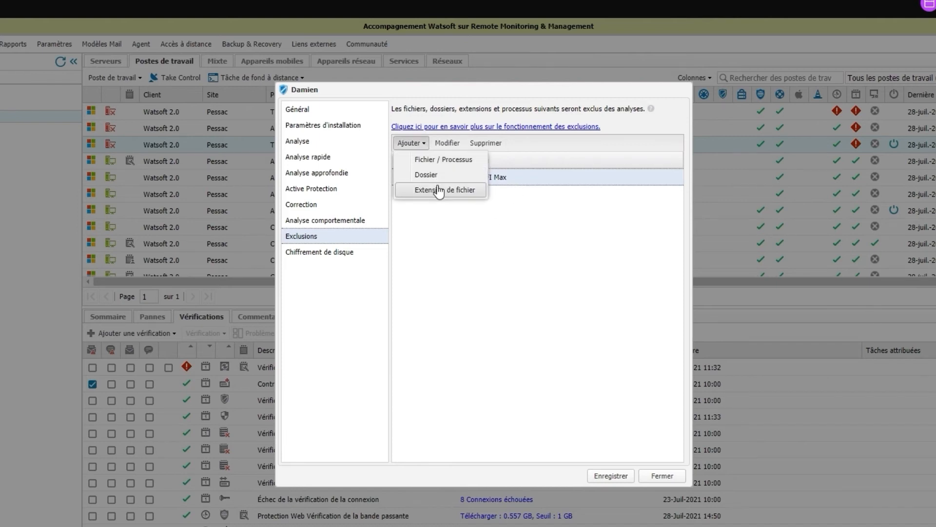
{"action": "left_click", "coordinate": [464, 247]}
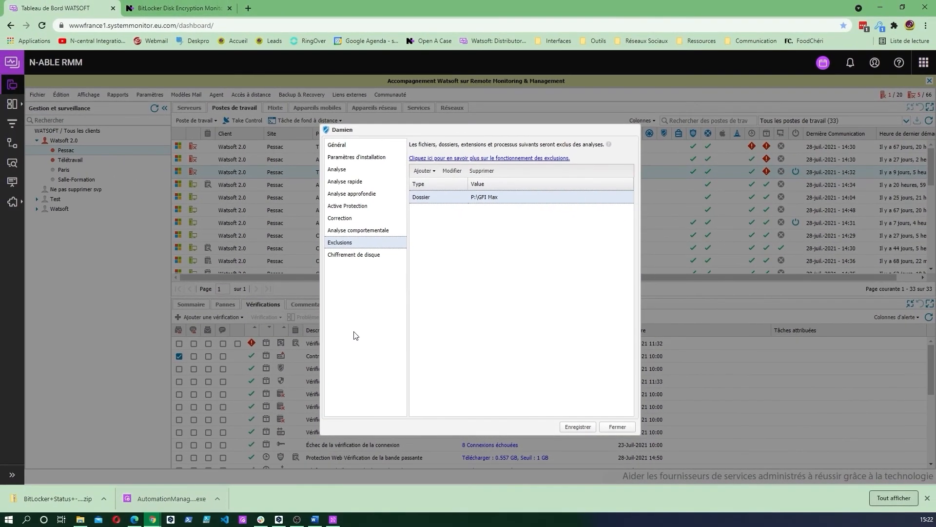
{"action": "left_click", "coordinate": [348, 254]}
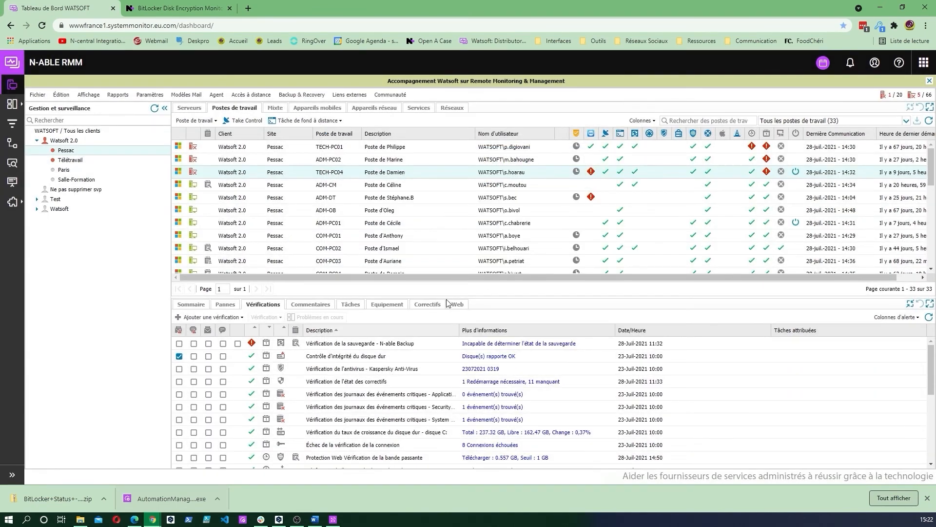
- Open the Integration Management page of the console
{"action": "mouse_move", "coordinate": [13, 202]}
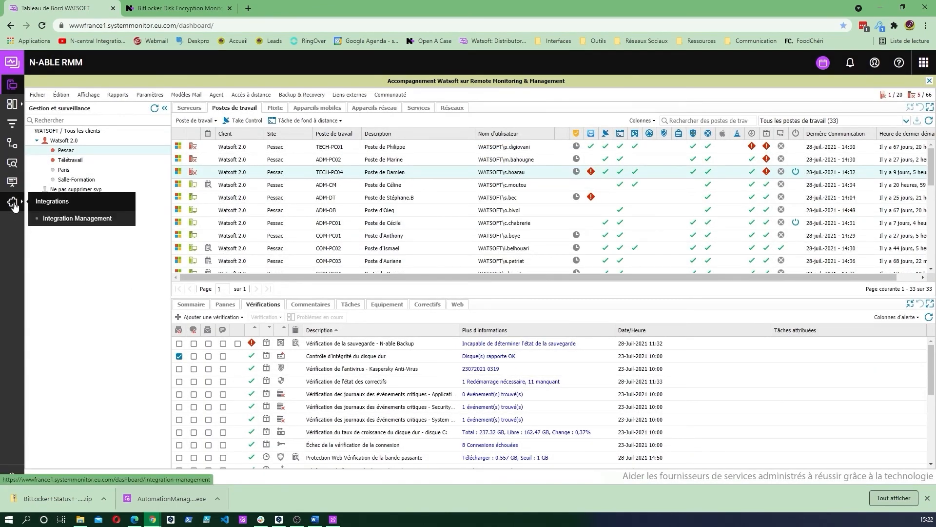
{"action": "left_click", "coordinate": [66, 219]}
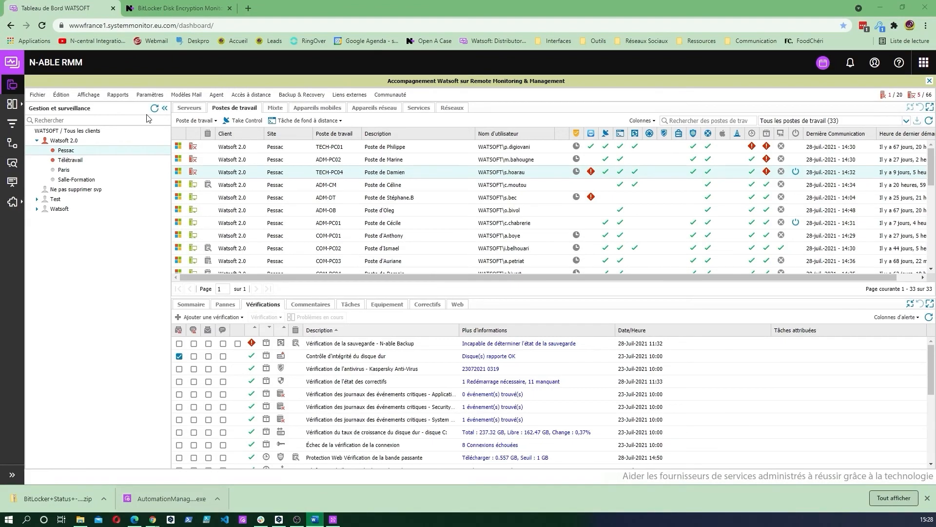
- Open the Techs policy for editing in the Web Protection policies
{"action": "left_click", "coordinate": [150, 94]}
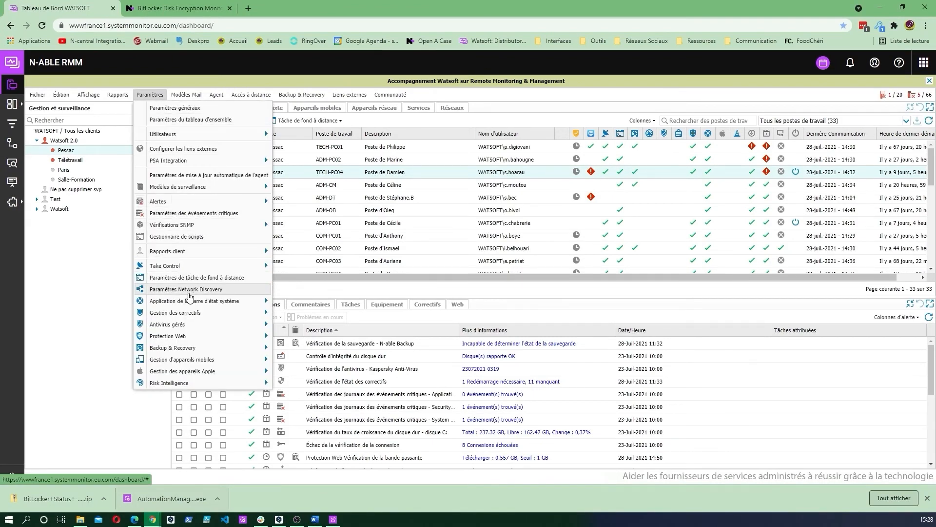
{"action": "mouse_move", "coordinate": [190, 335]}
{"action": "left_click", "coordinate": [317, 348]}
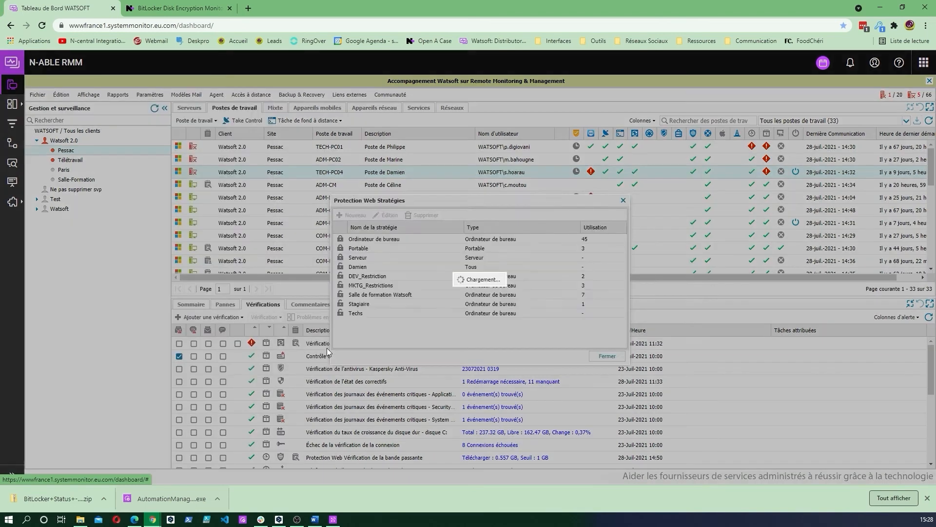
{"action": "left_click", "coordinate": [355, 313]}
{"action": "left_click", "coordinate": [387, 218]}
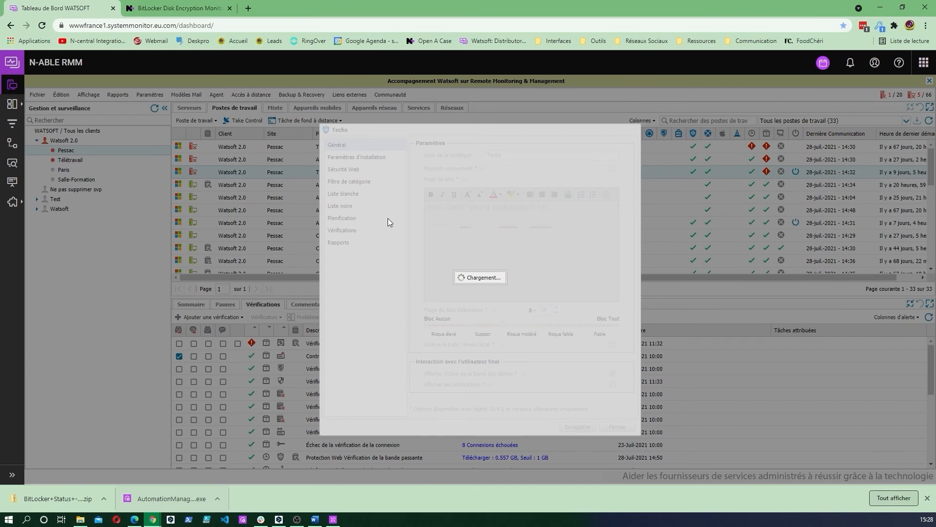
- Set the Techs policy's reputation block range to 0–41 and its agent customisation company name to Watsoft
{"action": "mouse_move", "coordinate": [502, 327]}
{"action": "left_mouse_down"}
{"action": "mouse_move", "coordinate": [528, 327]}
{"action": "mouse_move", "coordinate": [506, 333]}
{"action": "left_mouse_up"}
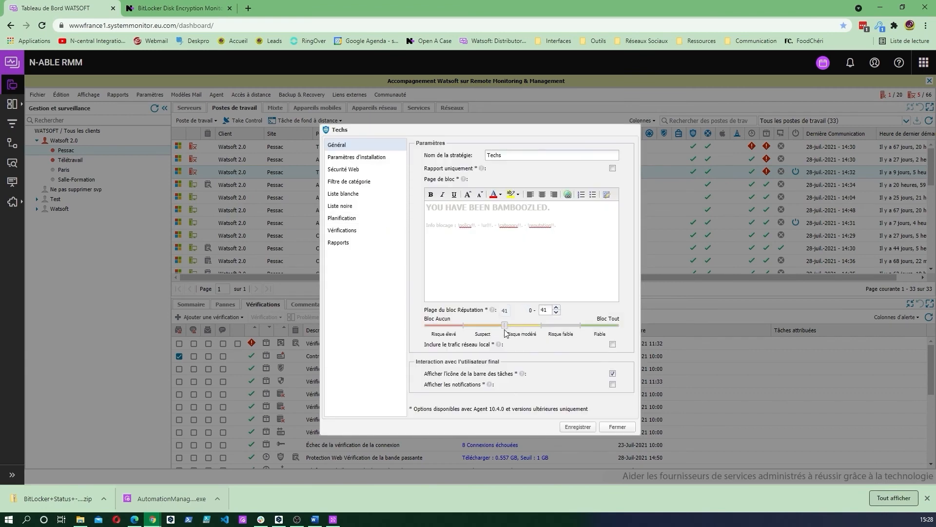
{"action": "left_click", "coordinate": [380, 157]}
{"action": "left_click_drag", "start_coordinate": [560, 190], "coordinate": [503, 184]}
{"action": "type", "text": "Watsoft"}
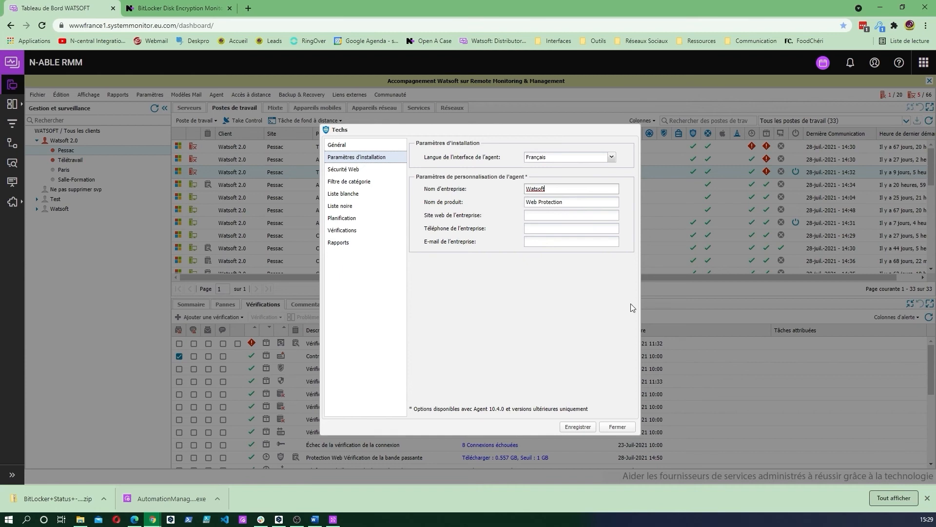
- Examine the policy's category filter and the actions available for the Perte de productivité category
{"action": "left_click", "coordinate": [343, 180]}
{"action": "left_click", "coordinate": [521, 320]}
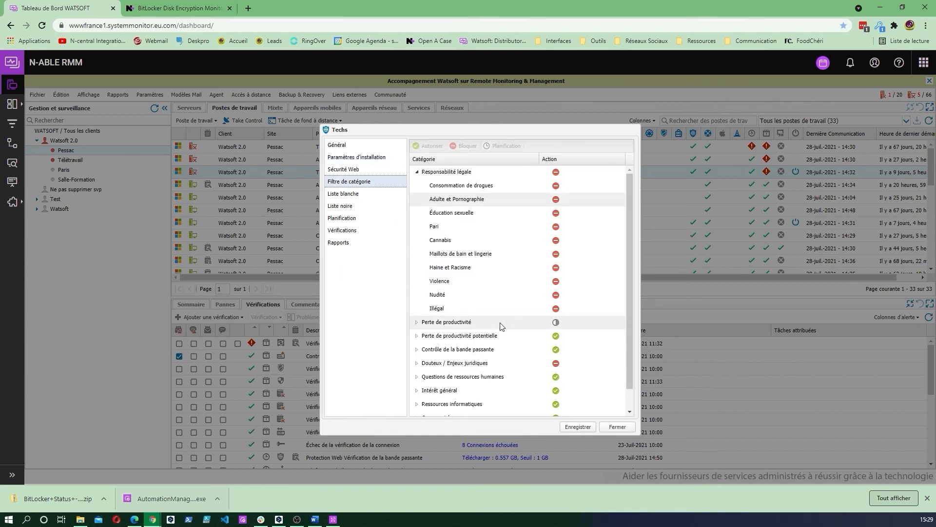
{"action": "left_click", "coordinate": [555, 322]}
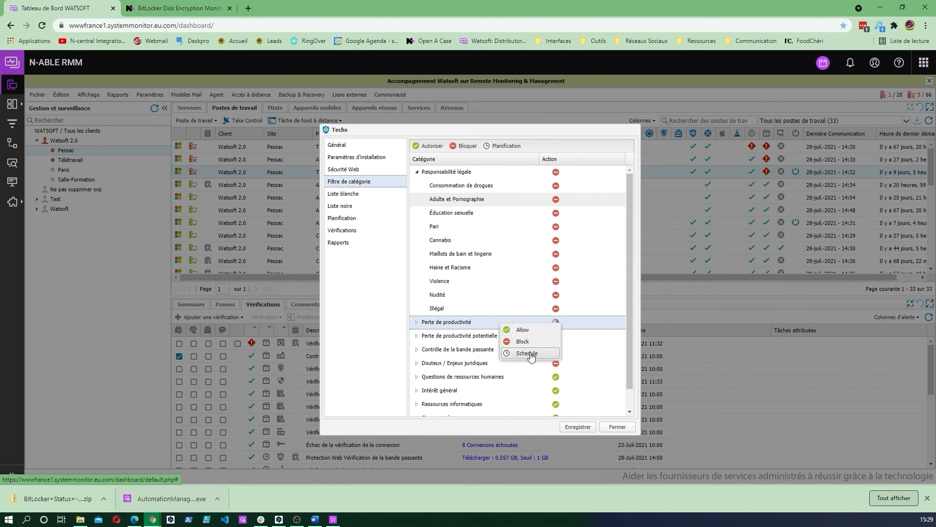
- Review the policy's website schedule and web bandwidth check, and save the Techs policy
{"action": "left_click", "coordinate": [353, 220]}
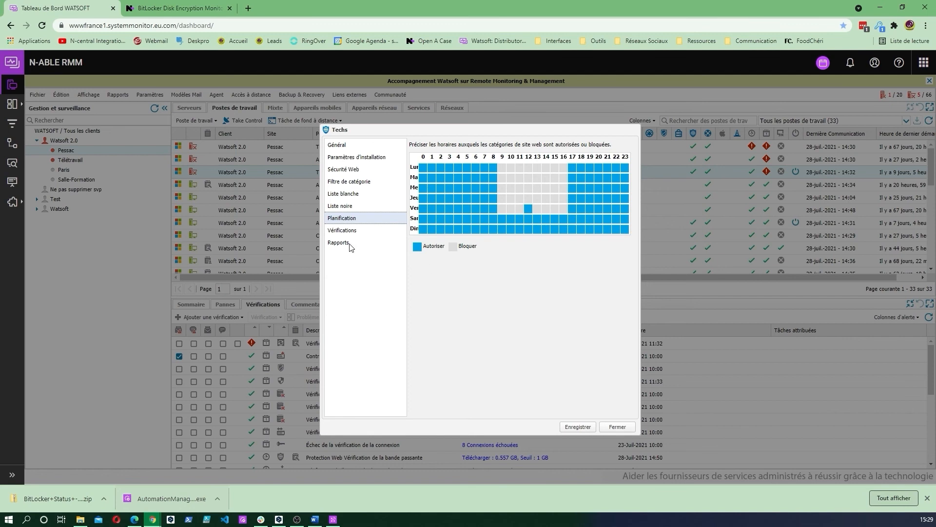
{"action": "left_click", "coordinate": [343, 230]}
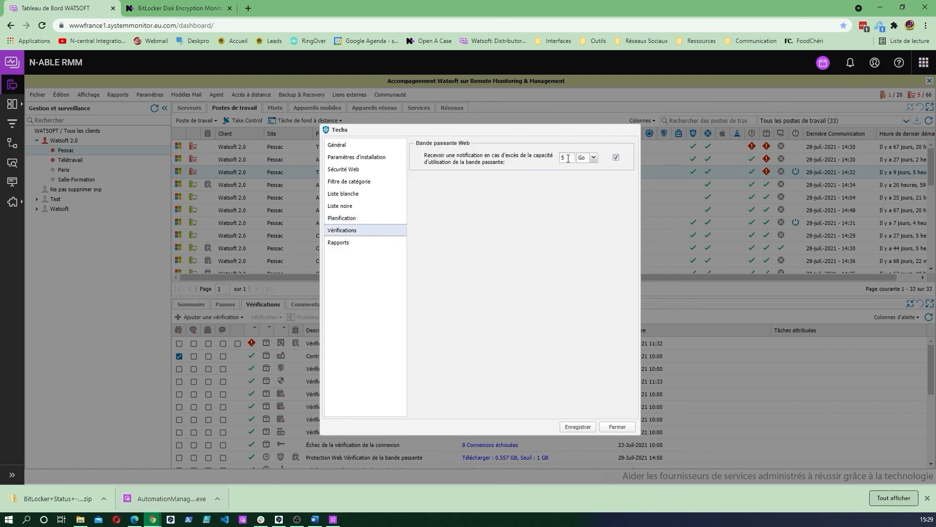
{"action": "left_click", "coordinate": [580, 428]}
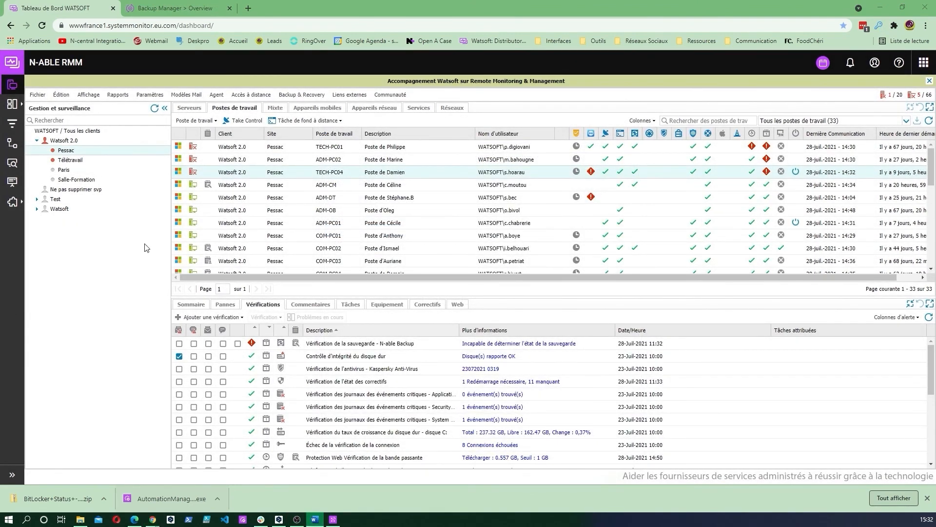
- Examine the Backup & Recovery policy options for workstations and close the settings without saving
{"action": "left_click", "coordinate": [150, 95]}
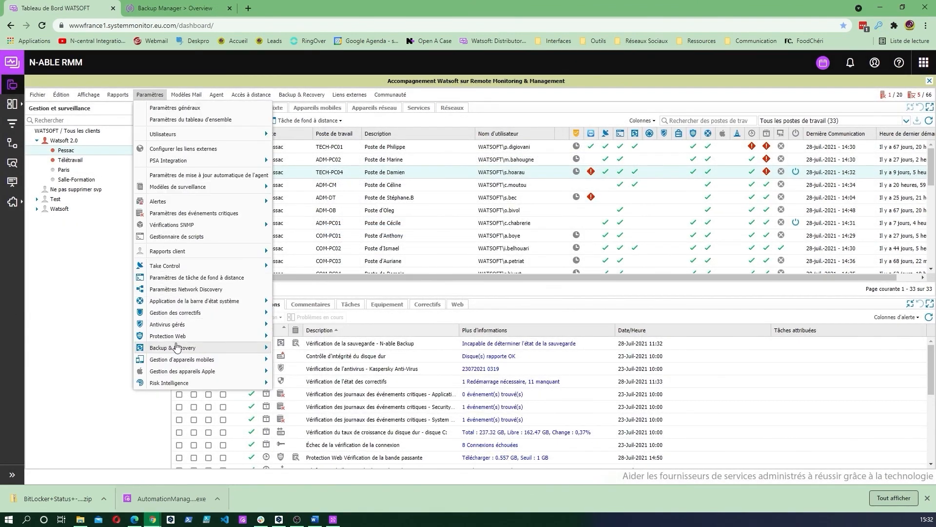
{"action": "mouse_move", "coordinate": [176, 347]}
{"action": "left_click", "coordinate": [301, 349]}
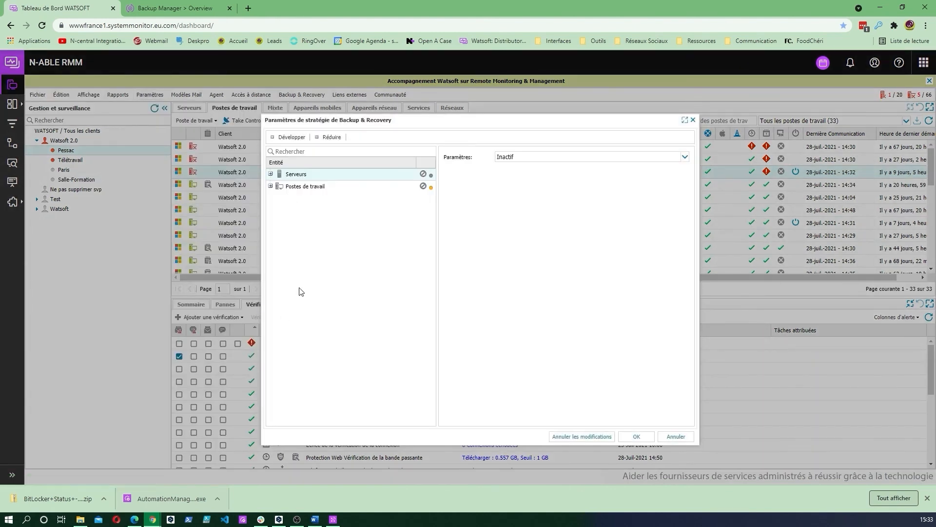
{"action": "left_click", "coordinate": [300, 187]}
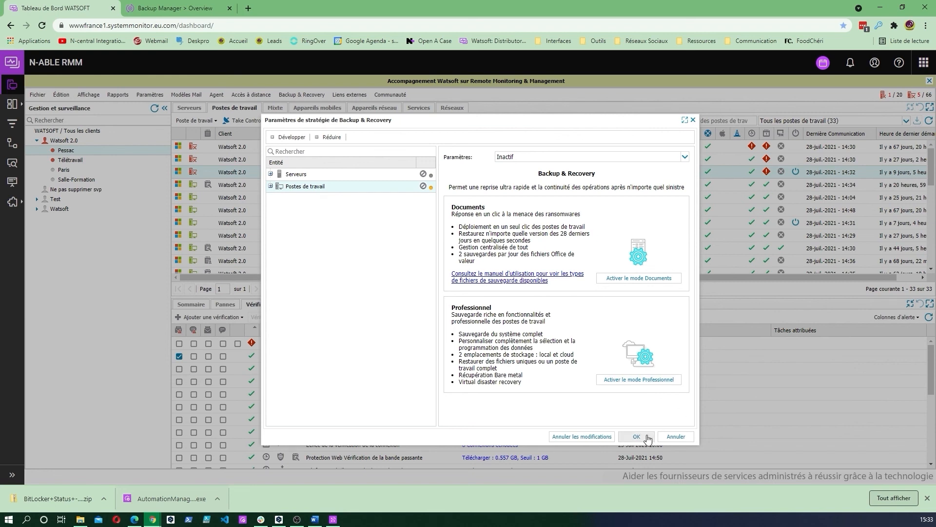
{"action": "left_click", "coordinate": [677, 440]}
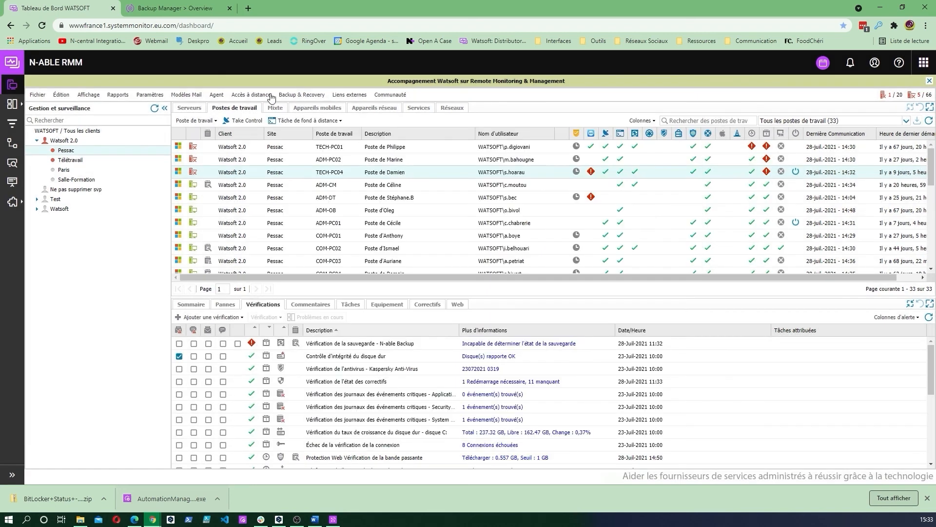
- Switch to the Backup Manager overview and open its restore page for files and folders
{"action": "left_click", "coordinate": [204, 14]}
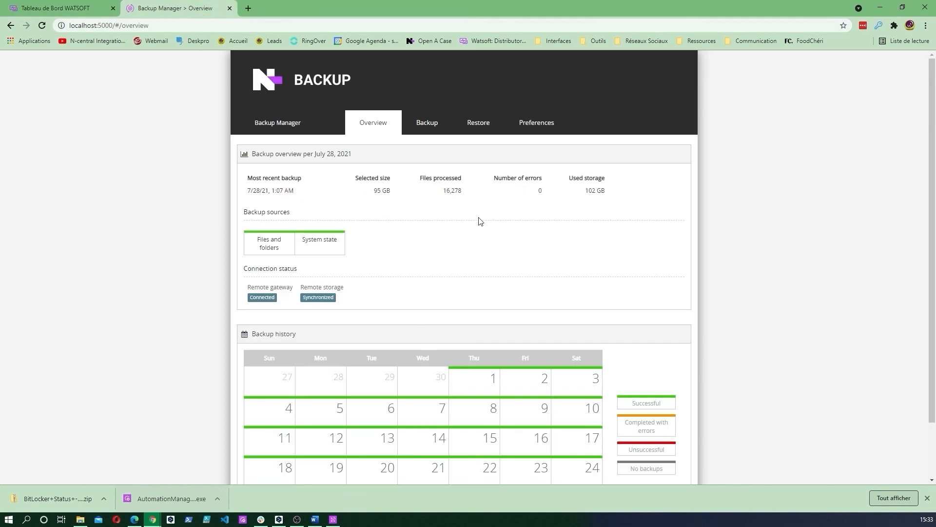
{"action": "left_click", "coordinate": [467, 129]}
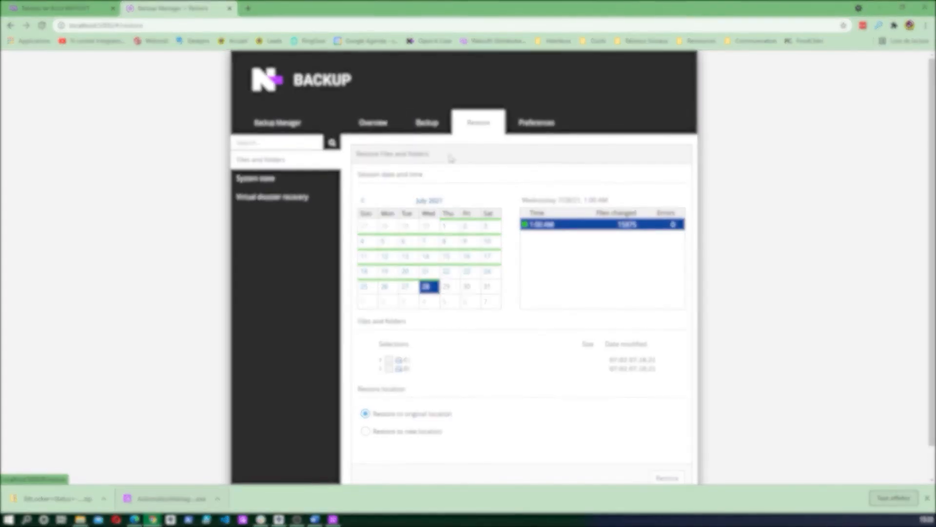